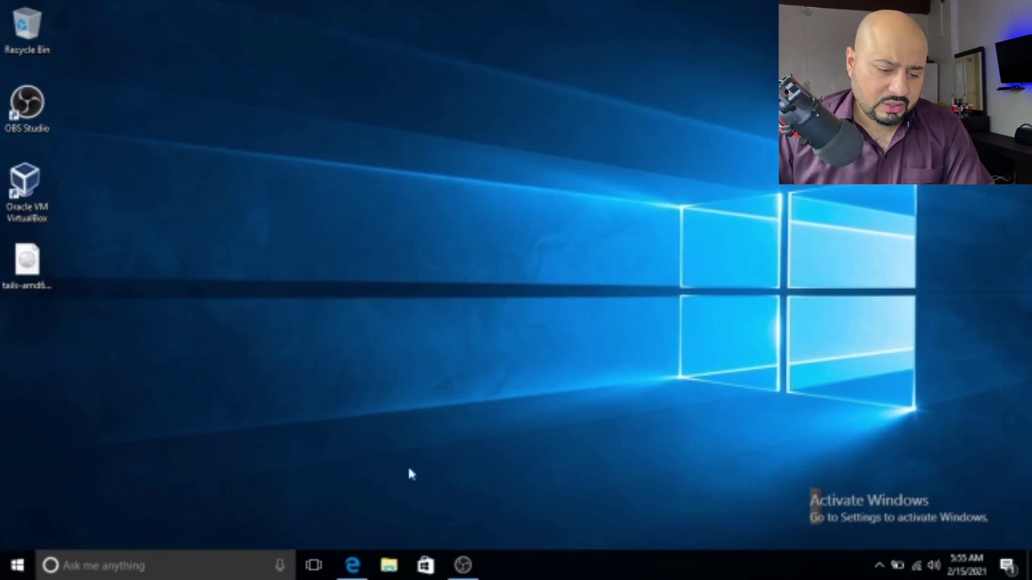
# Open Computer Management for This PC and display the Users folder under Local Users and Groups.
pyautogui.press('super')
pyautogui.press('super+e')
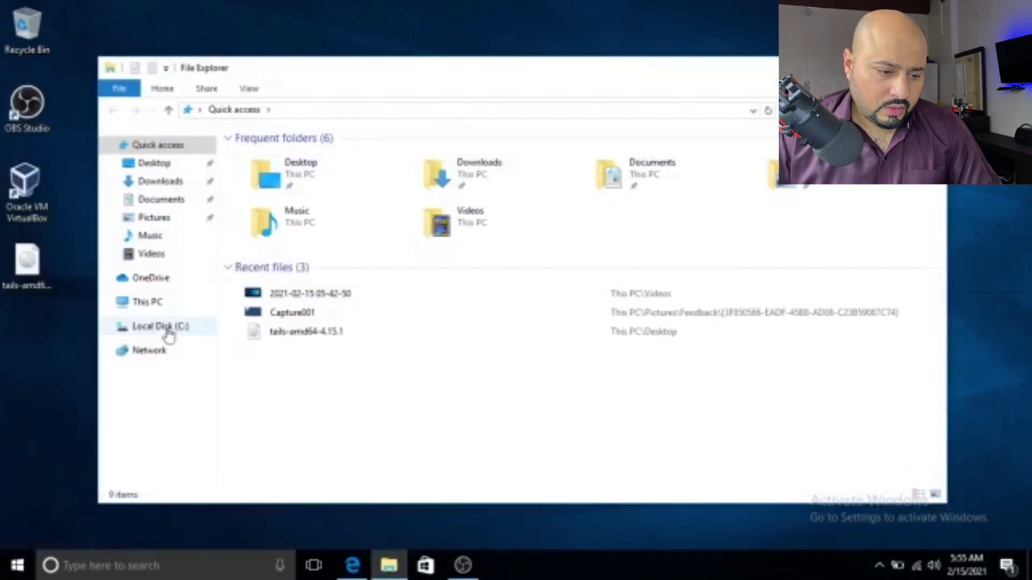
pyautogui.rightClick(155, 304)
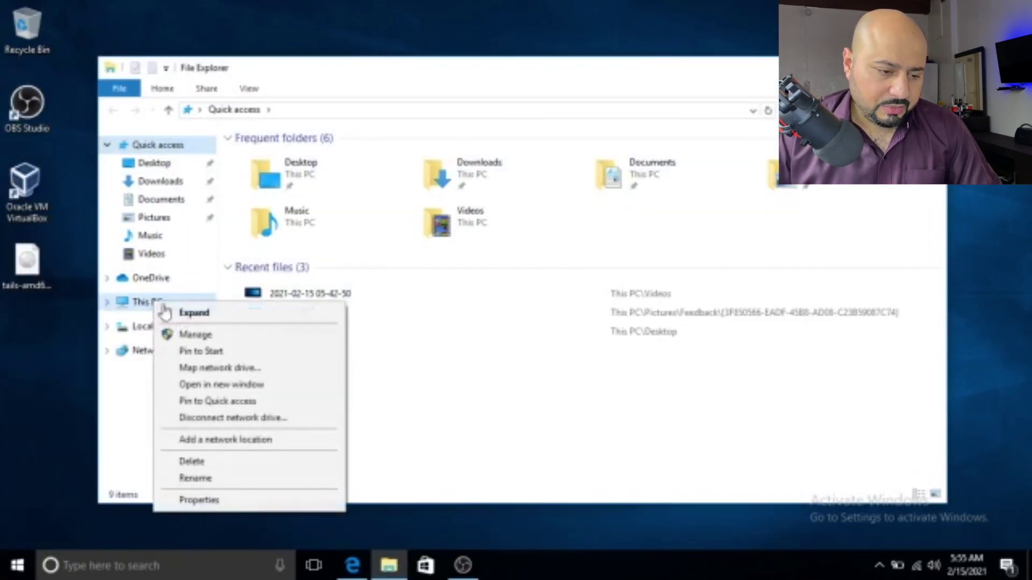
pyautogui.click(196, 334)
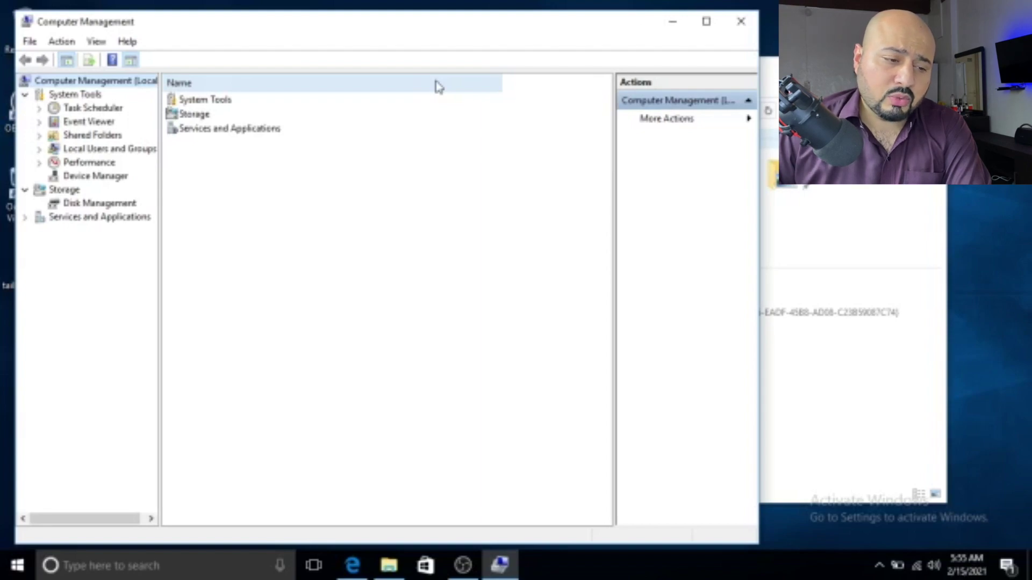
pyautogui.click(109, 150)
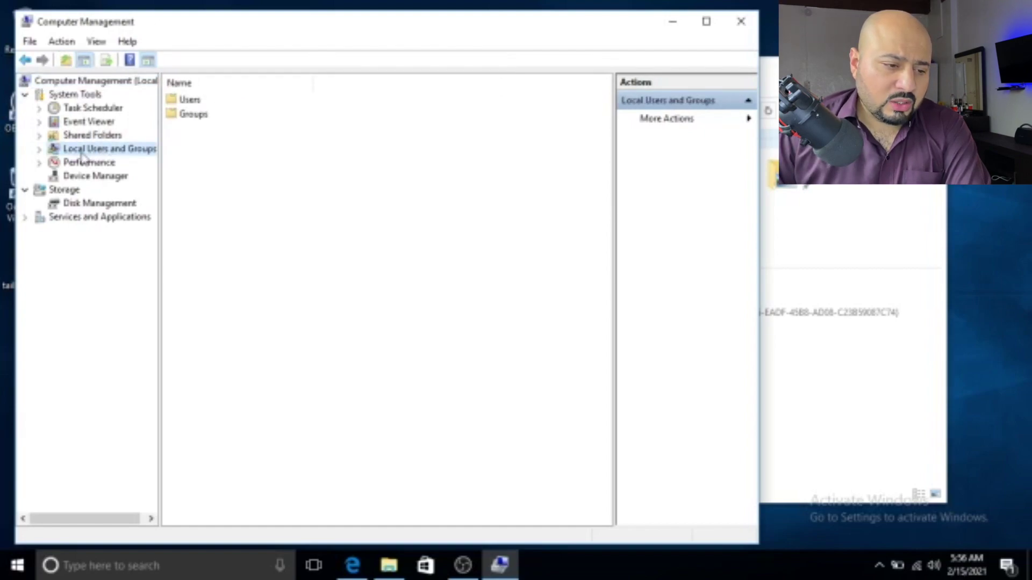
pyautogui.doubleClick(189, 102)
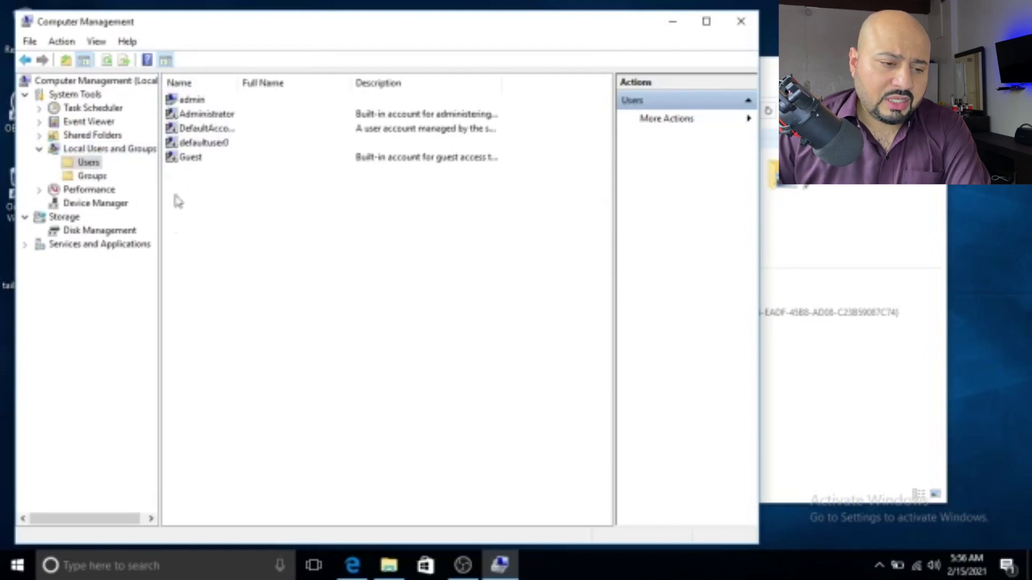
# Examine the group membership of the admin account in its properties and close them without changes.
pyautogui.click(195, 101)
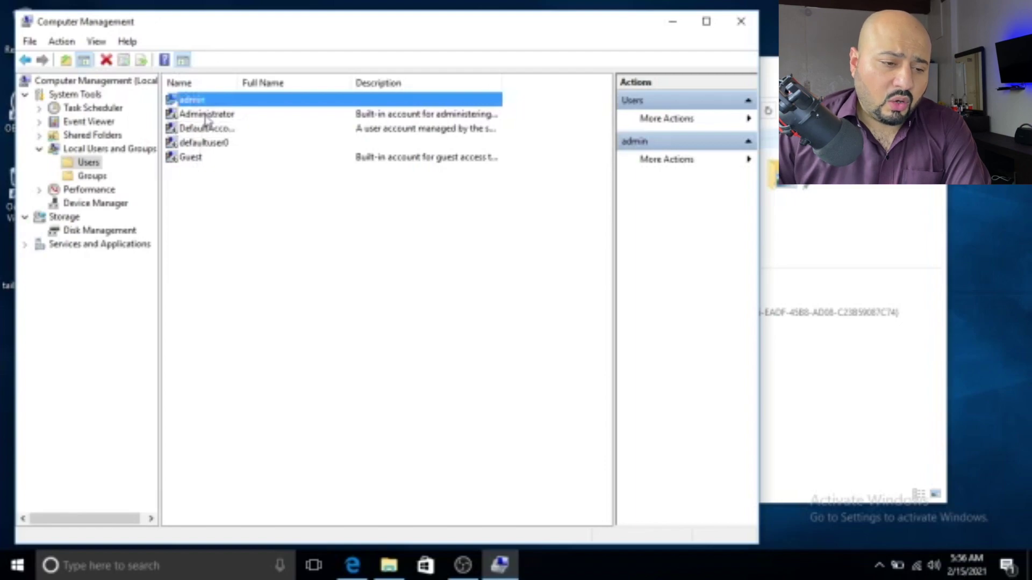
pyautogui.click(201, 116)
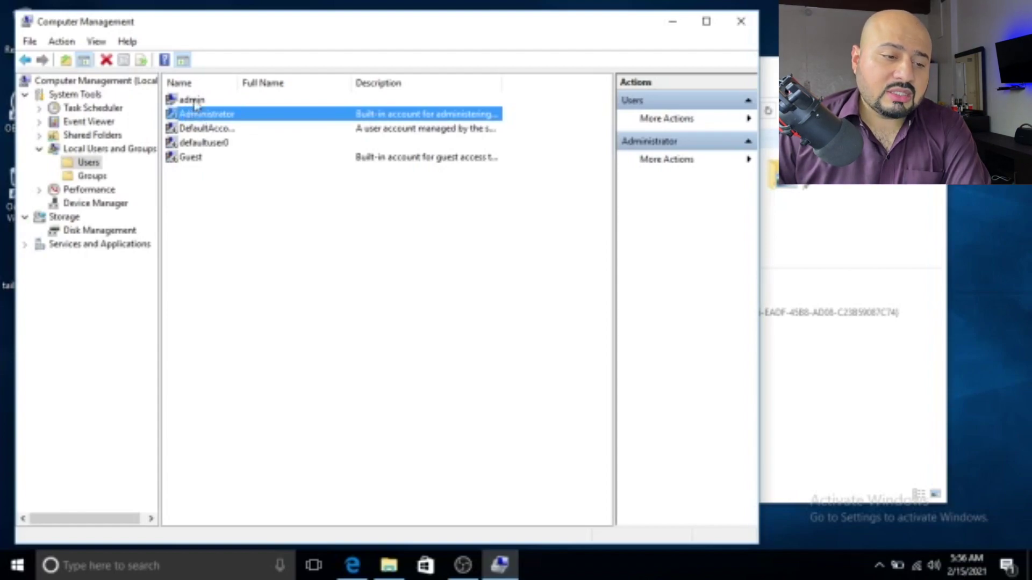
pyautogui.click(194, 101)
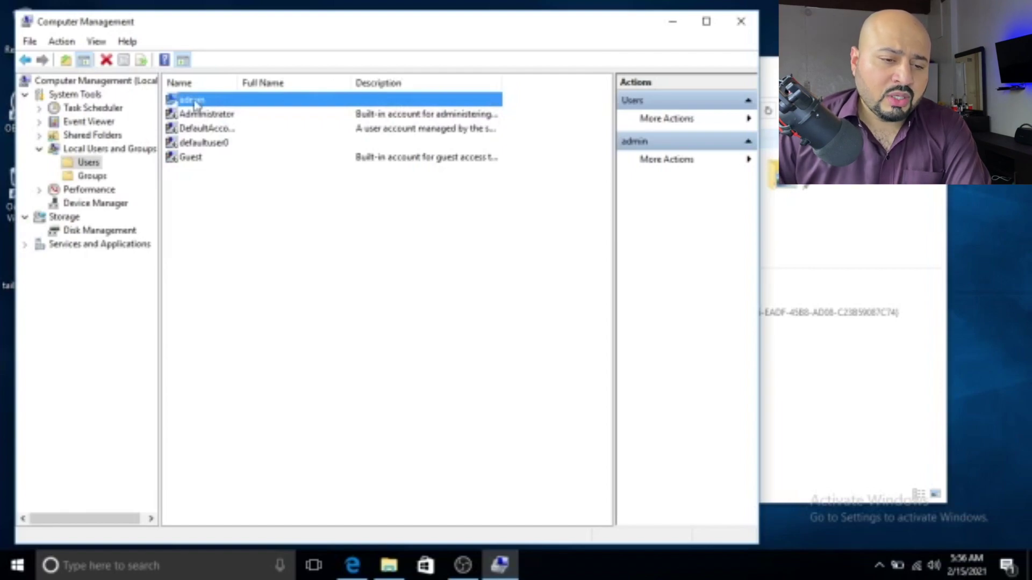
pyautogui.doubleClick(195, 102)
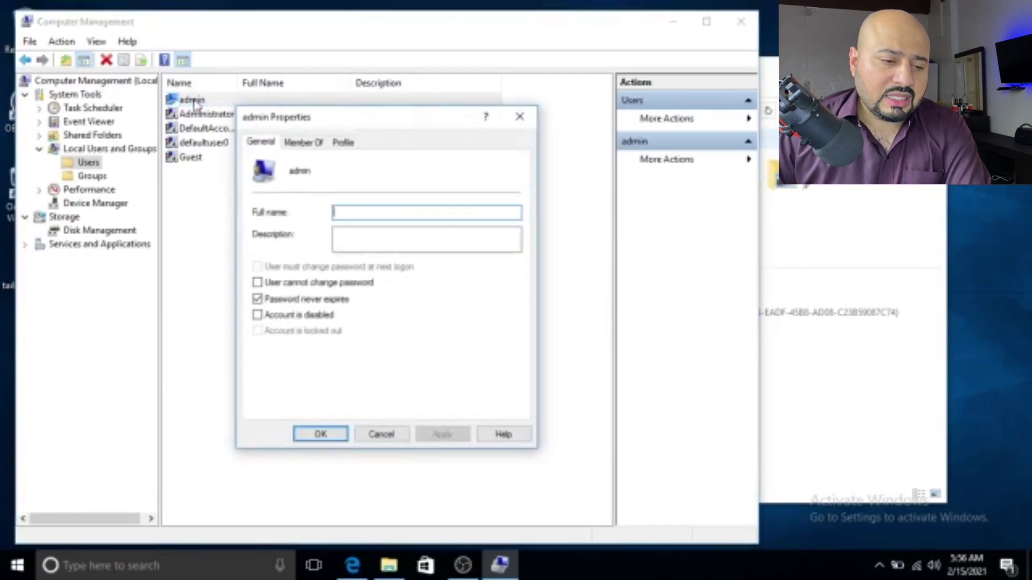
pyautogui.click(304, 144)
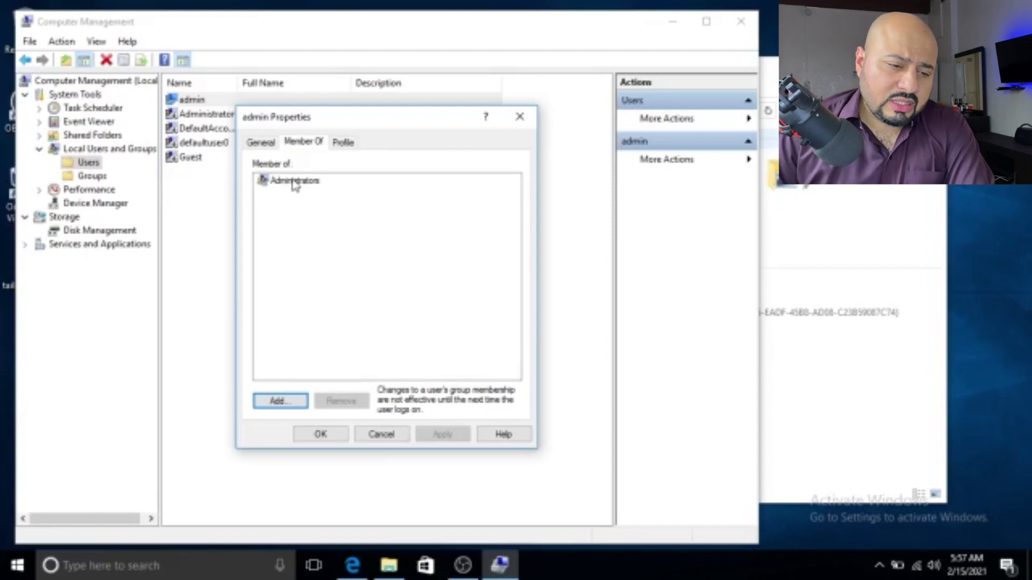
pyautogui.click(375, 436)
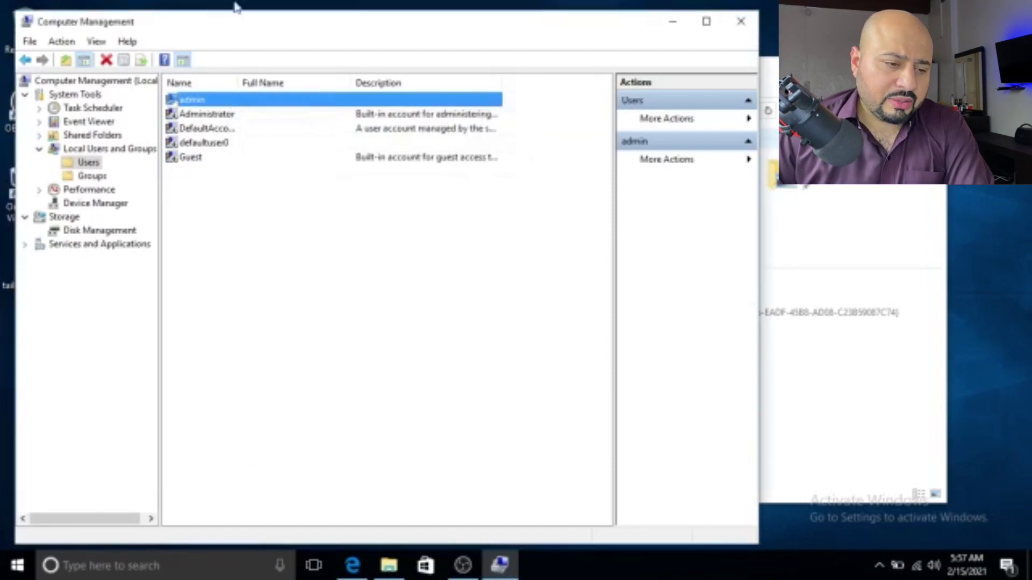
# Set a new password for the built-in Administrator account, entering and confirming the account password.
pyautogui.click(211, 118)
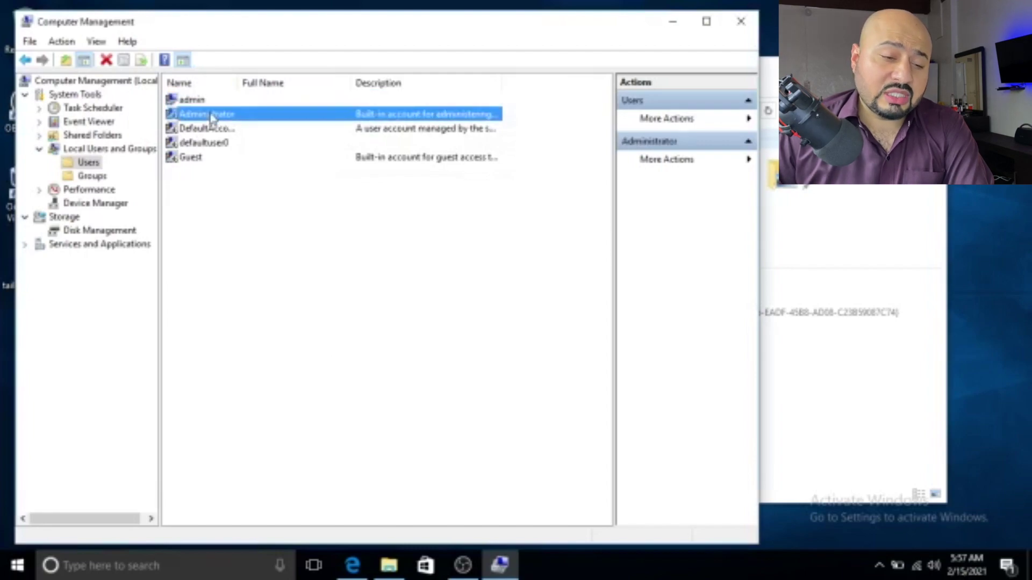
pyautogui.rightClick(203, 117)
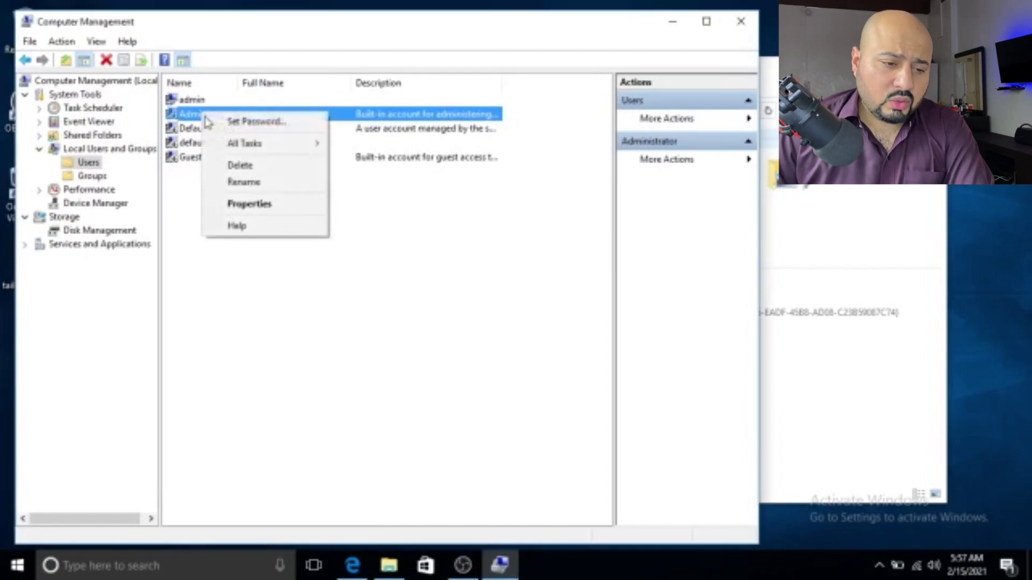
pyautogui.click(250, 123)
pyautogui.press('Return')
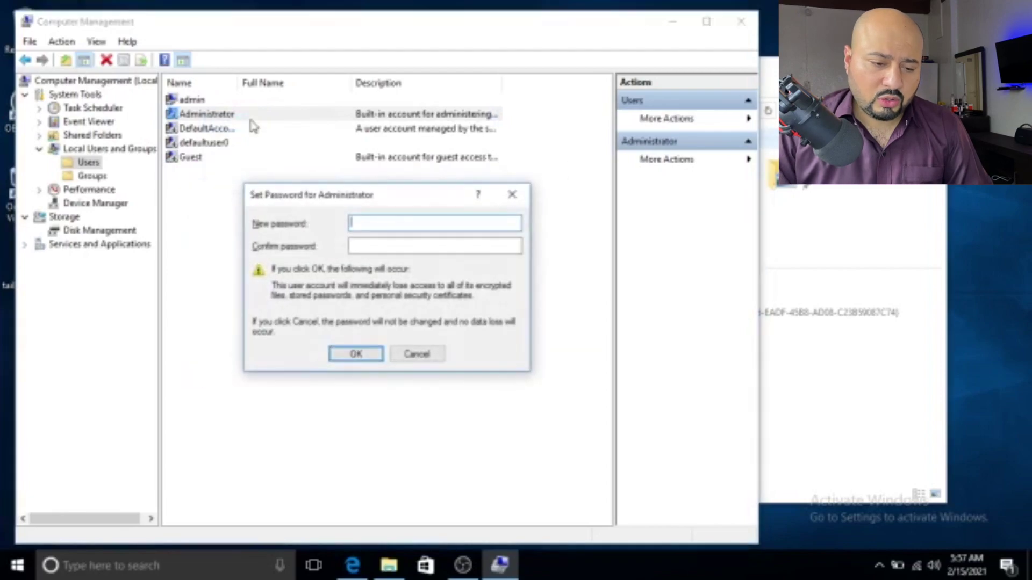
pyautogui.write('a')
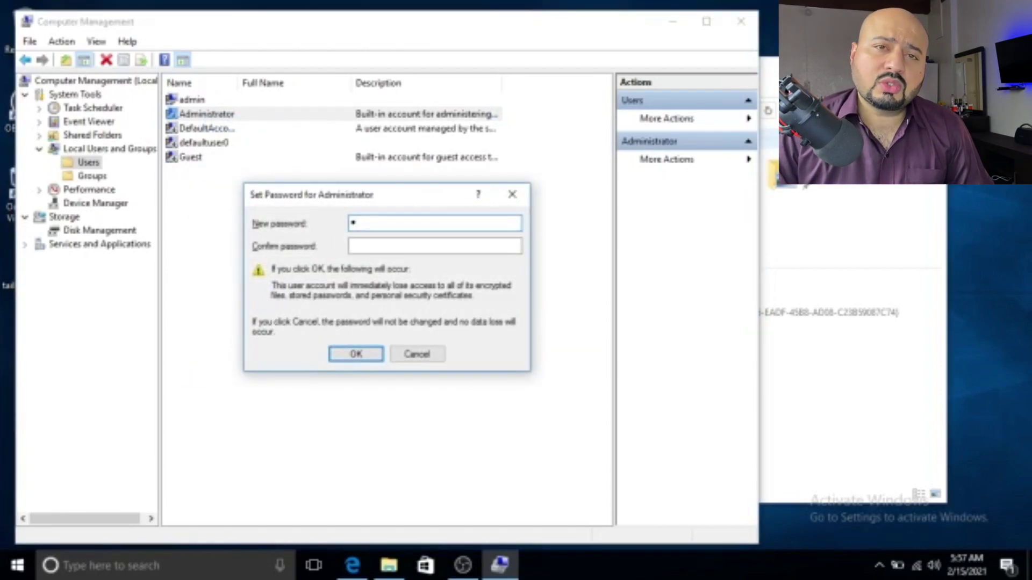
pyautogui.write('*******')
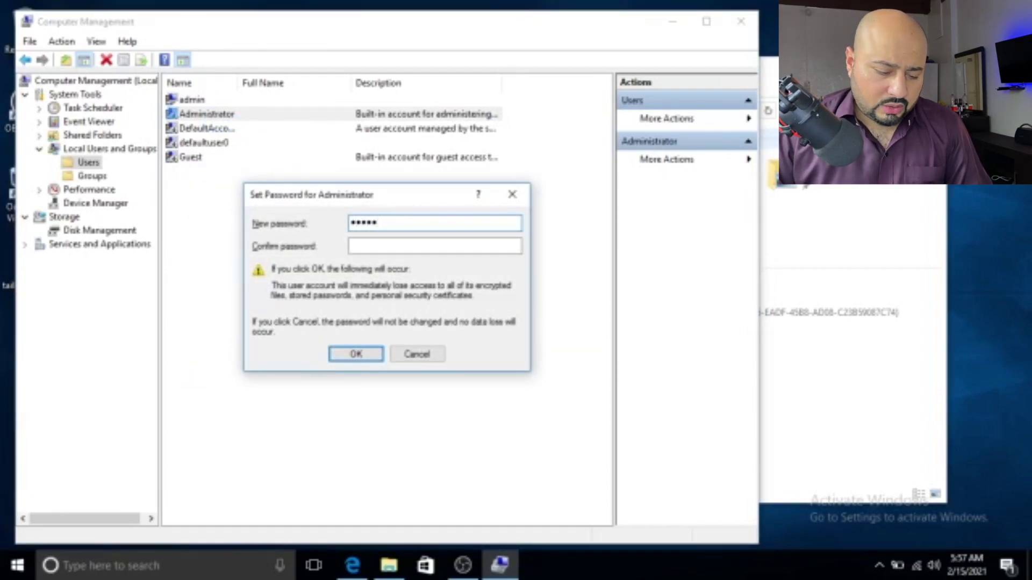
pyautogui.write('**')
pyautogui.press('Tab')
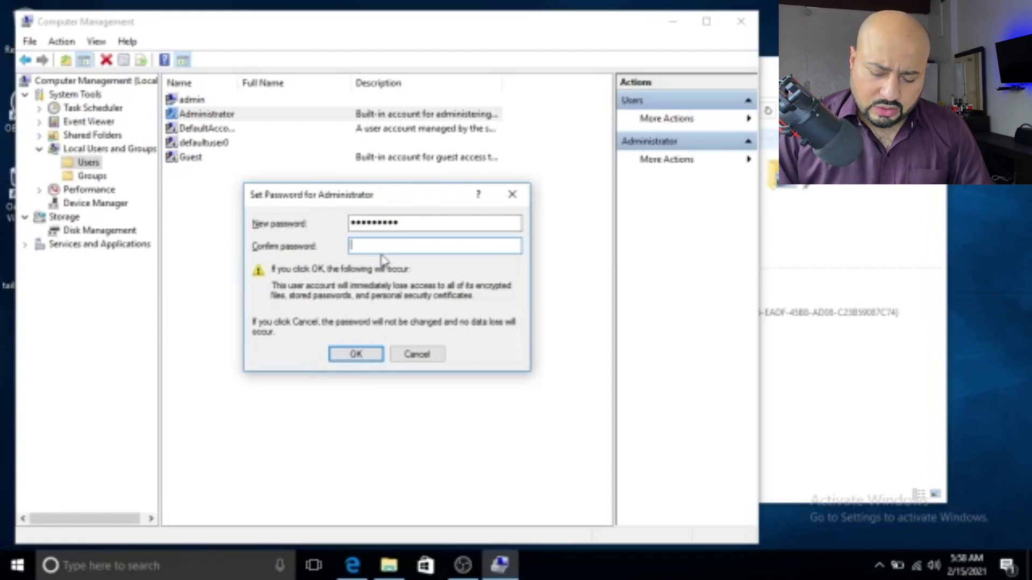
pyautogui.write('••••••••••')
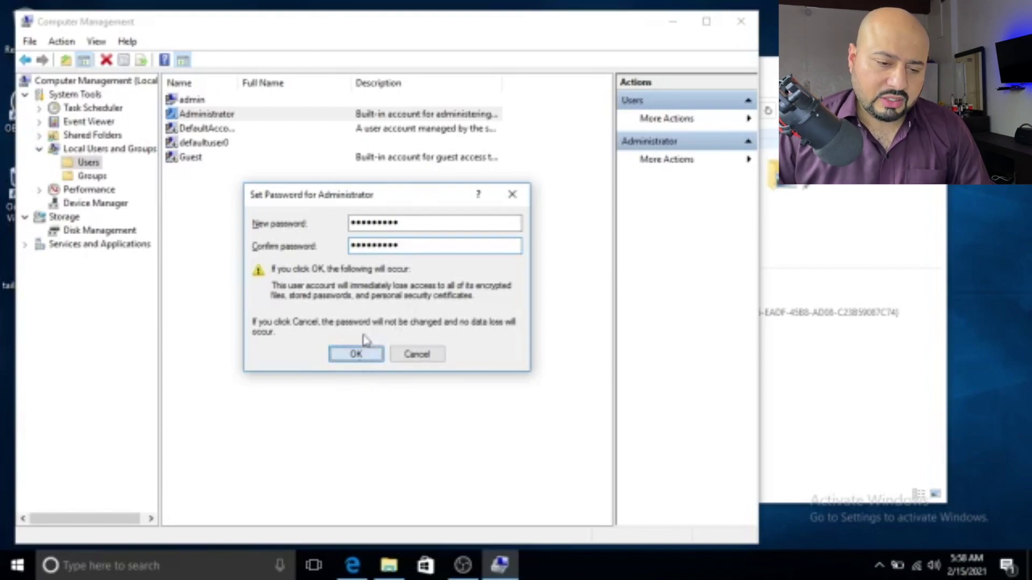
pyautogui.click(356, 353)
pyautogui.click(431, 320)
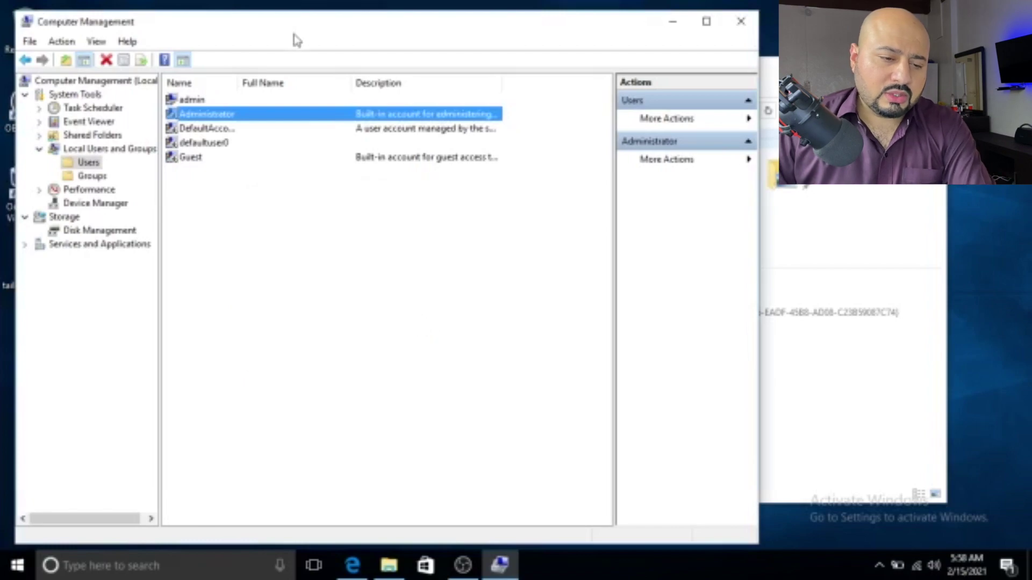
# Enable the built-in Administrator account by clearing its "Account is disabled" option and save the properties.
pyautogui.rightClick(222, 117)
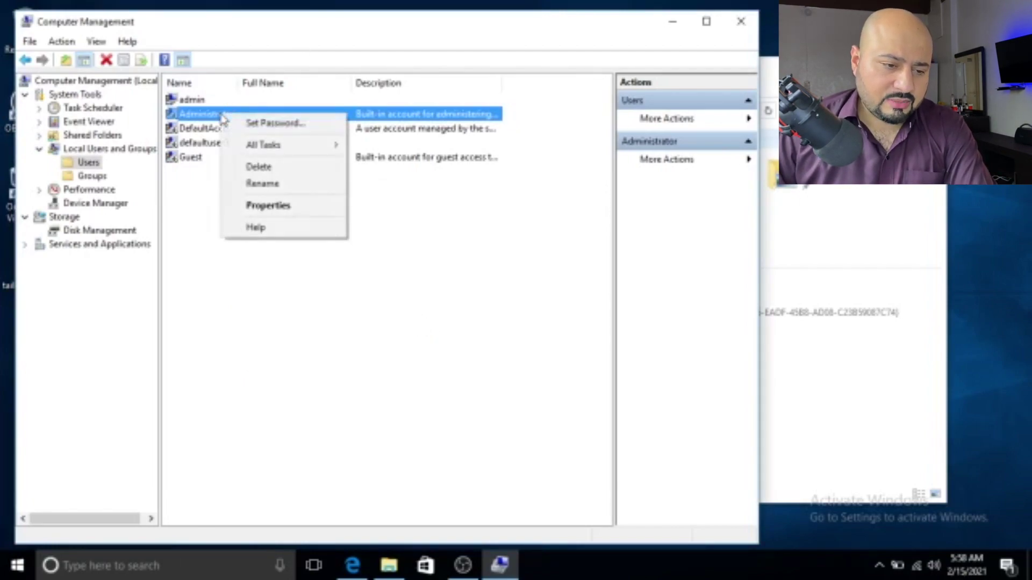
pyautogui.click(317, 214)
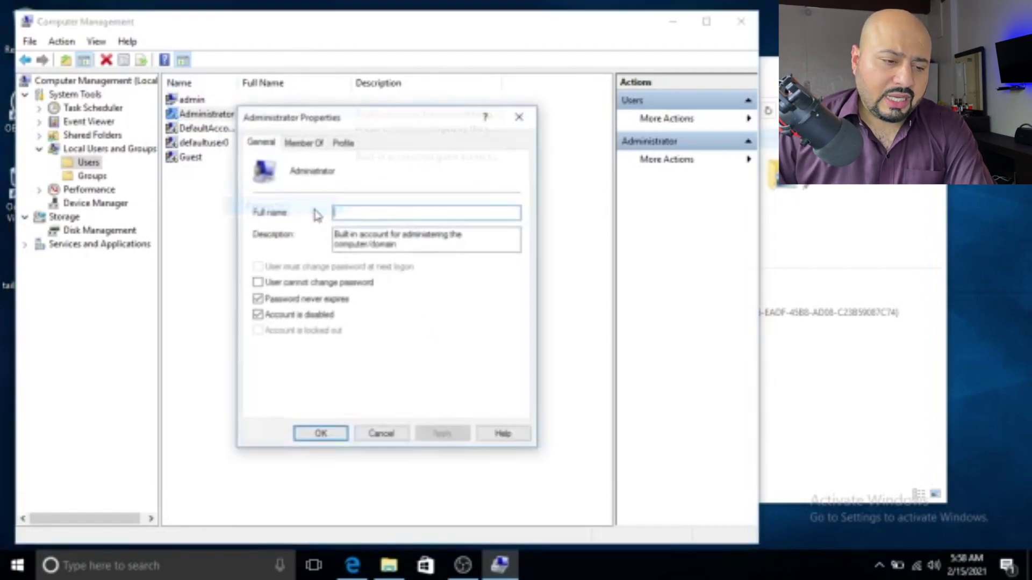
pyautogui.click(305, 146)
pyautogui.click(270, 141)
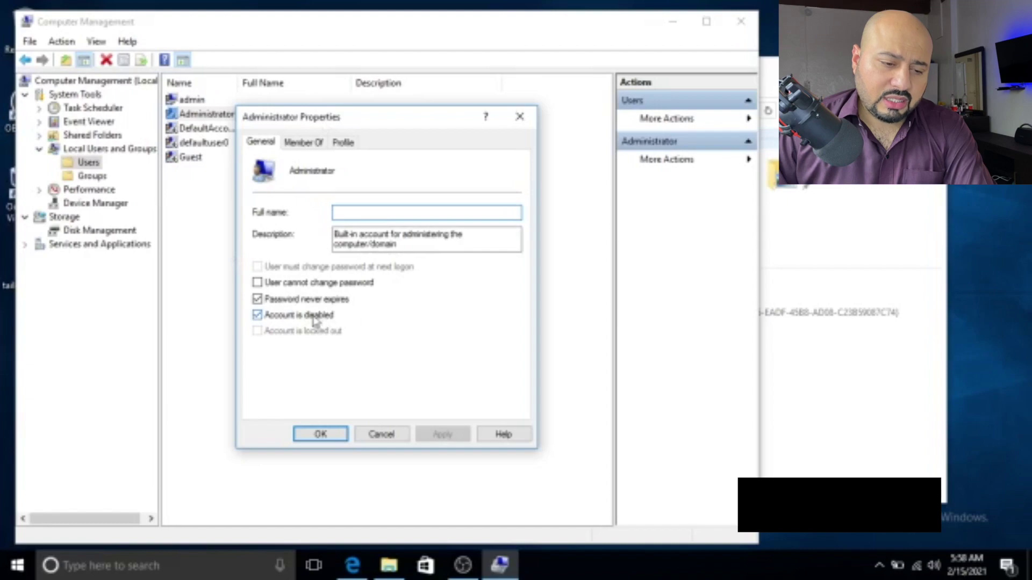
pyautogui.click(259, 317)
pyautogui.click(330, 432)
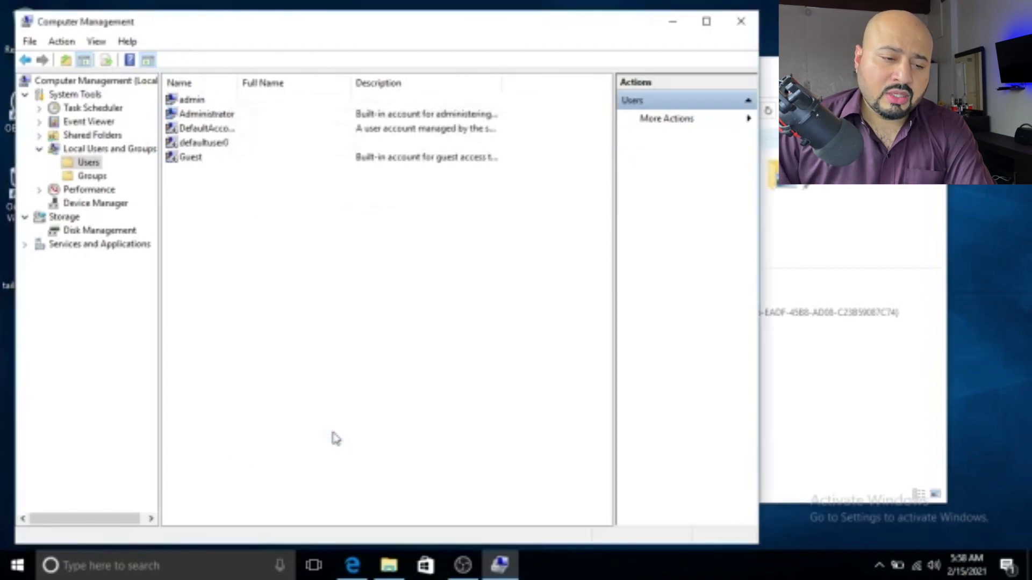
# Add the admin account to the Users group in its membership properties.
pyautogui.doubleClick(187, 102)
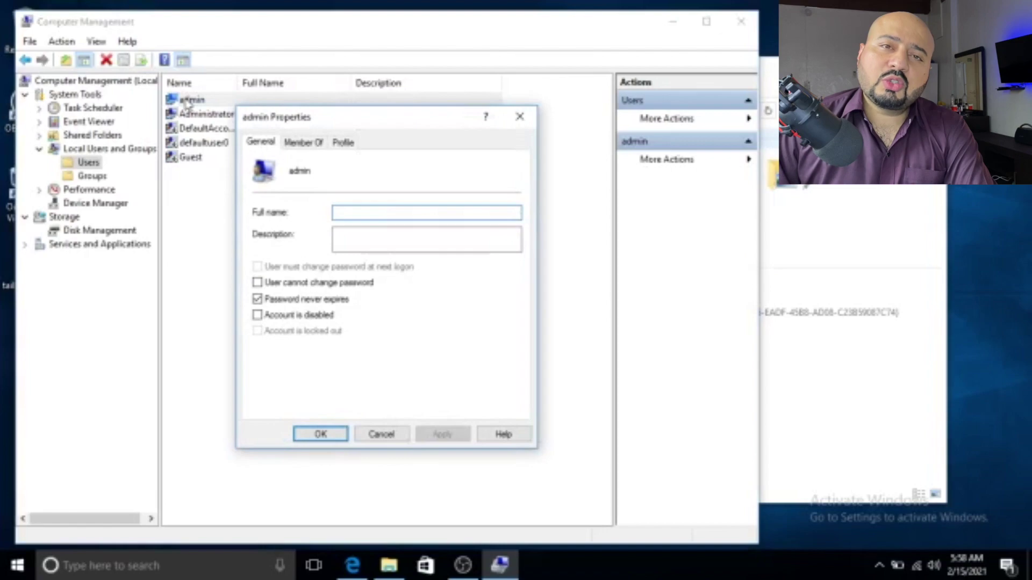
pyautogui.click(312, 144)
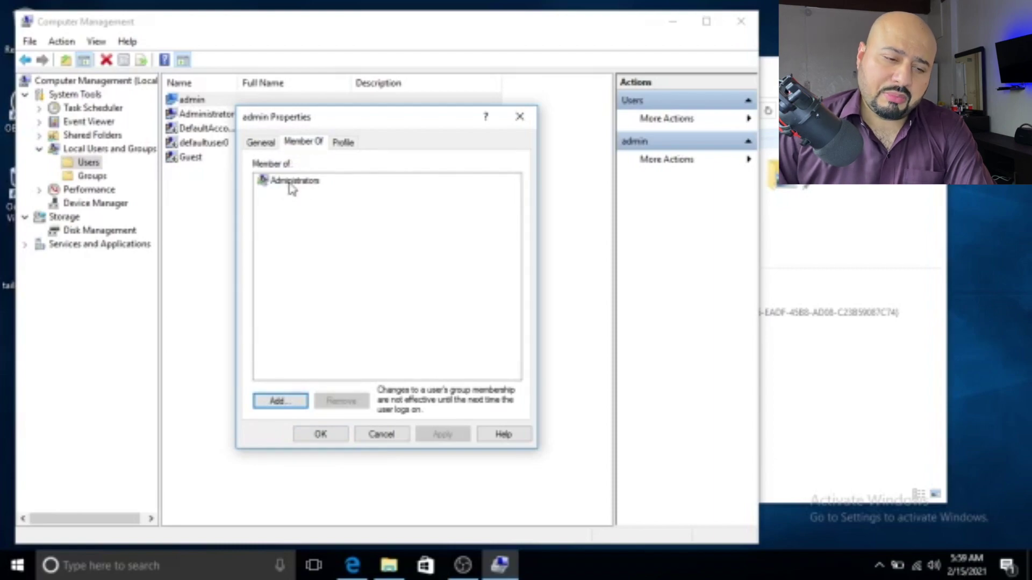
pyautogui.click(295, 400)
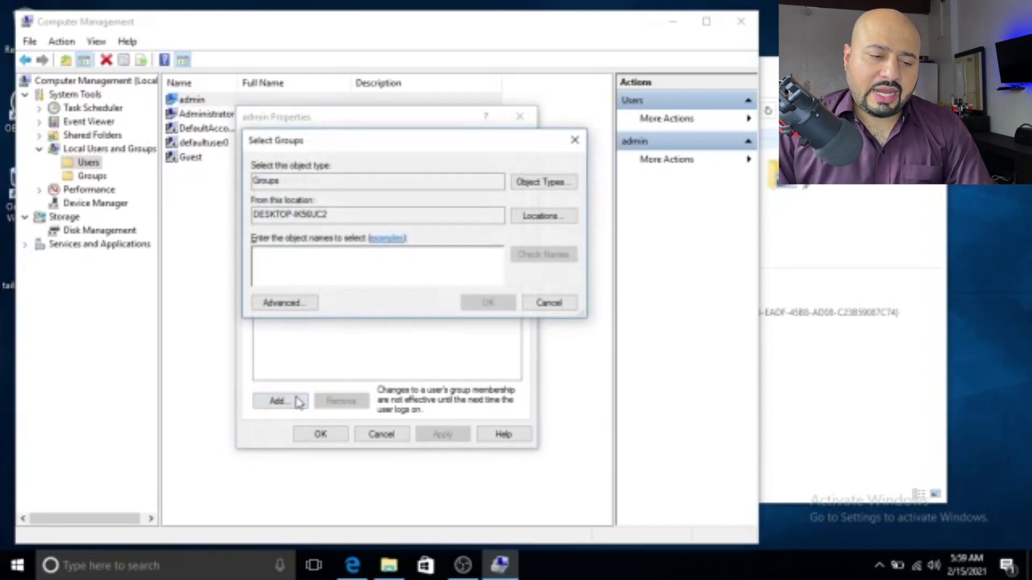
pyautogui.write('users')
pyautogui.press('Return')
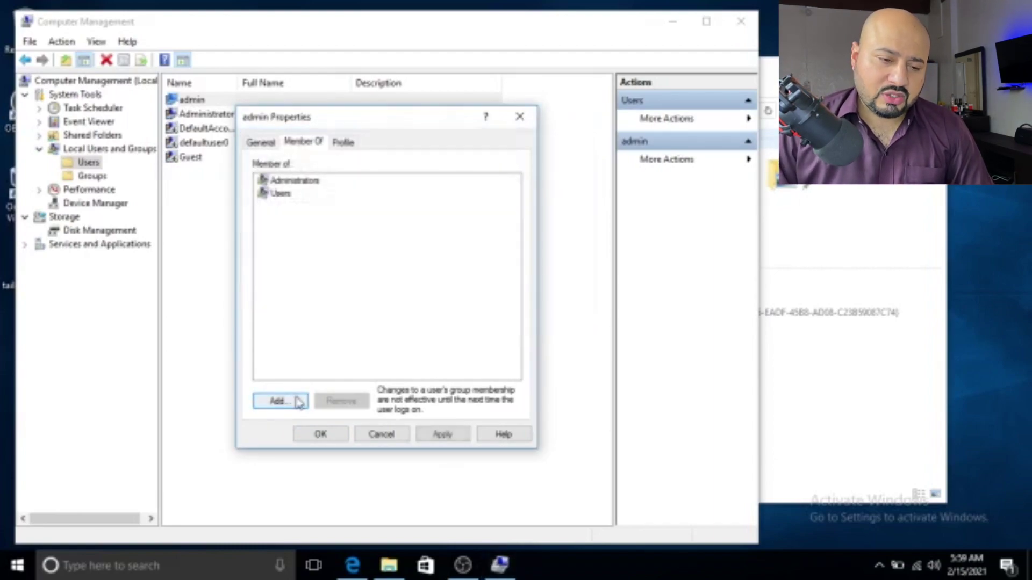
# Remove the admin account from the Administrators group and save its membership changes.
pyautogui.click(293, 194)
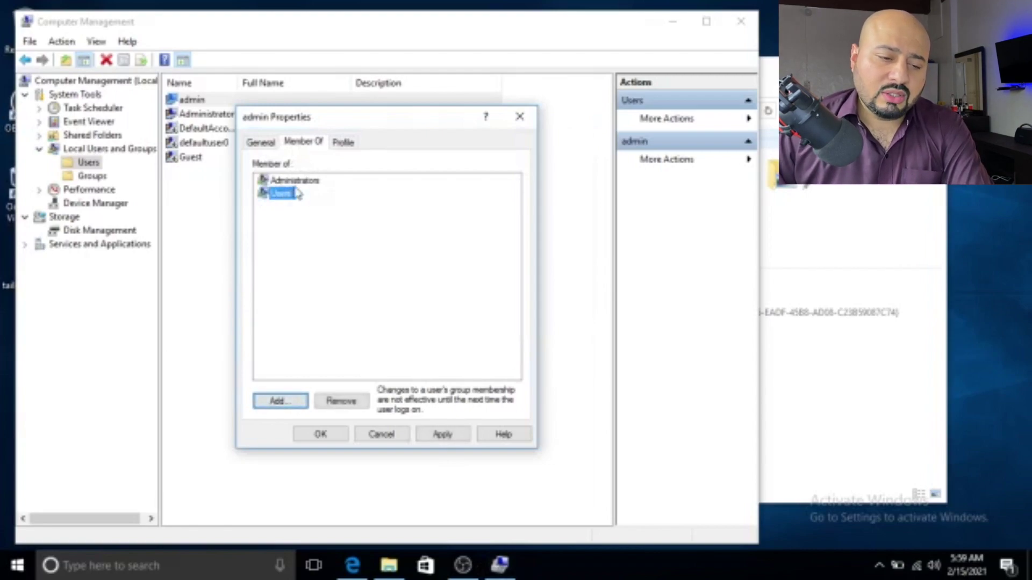
pyautogui.click(297, 183)
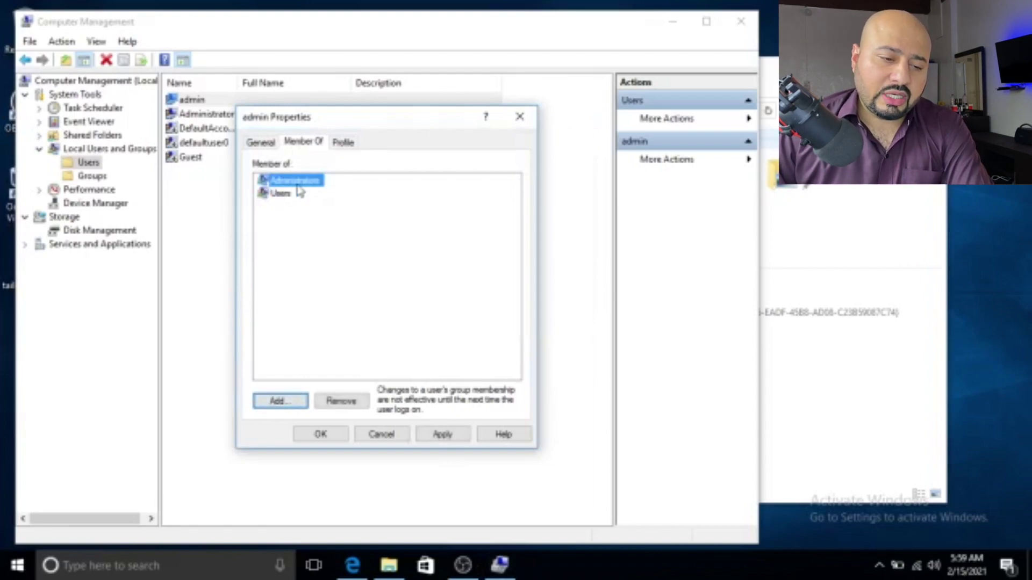
pyautogui.click(341, 400)
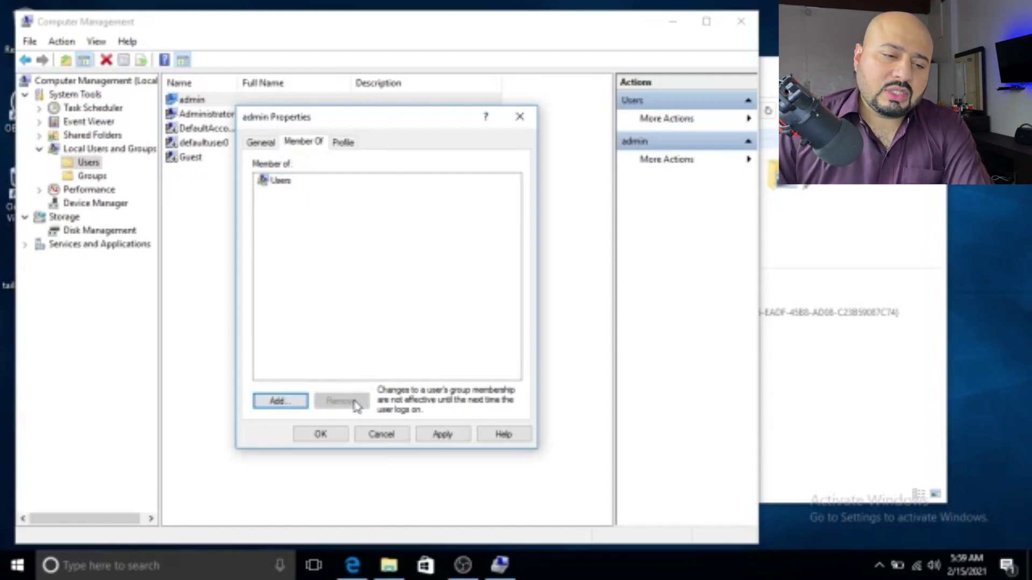
pyautogui.click(321, 434)
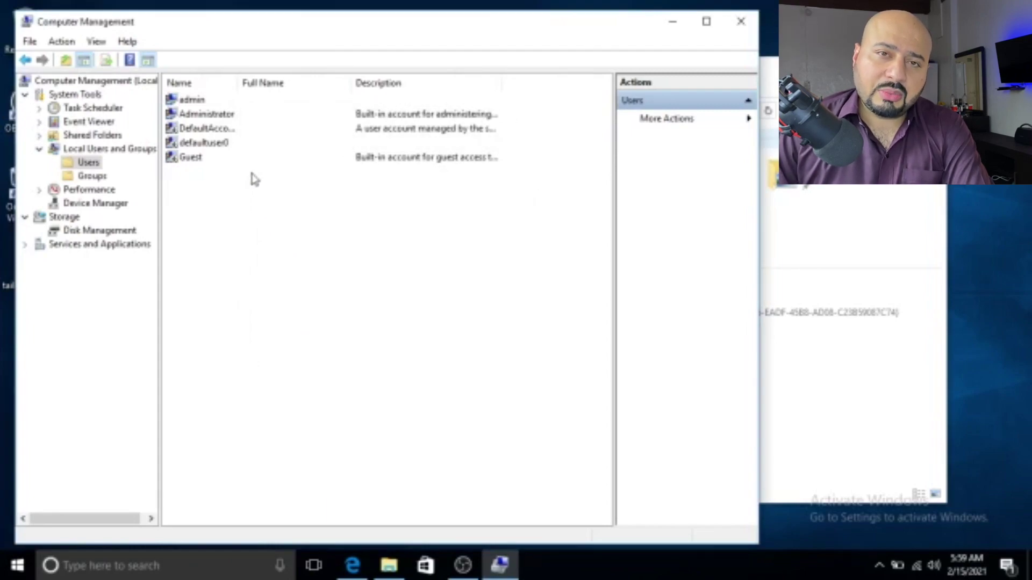
pyautogui.click(211, 118)
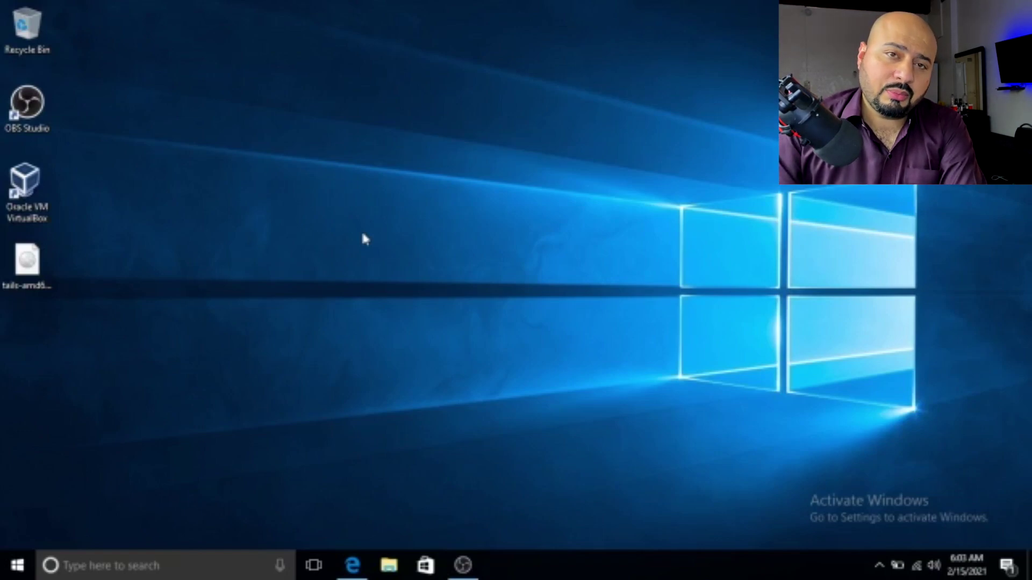
# Open the restore point settings through a search for "restore" and confirm system protection as turned on for Local Disk (C:).
pyautogui.press('o')
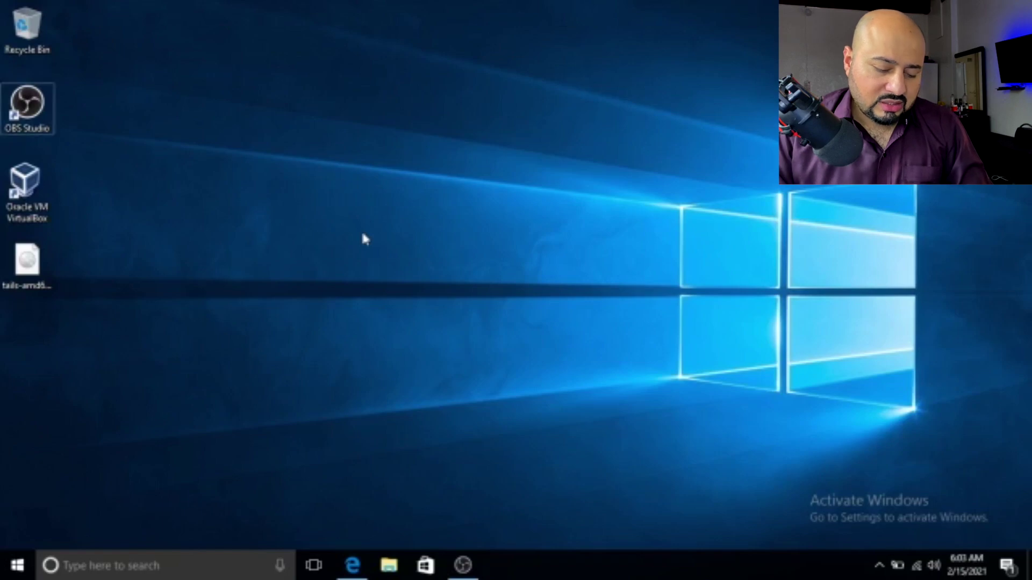
pyautogui.press('super')
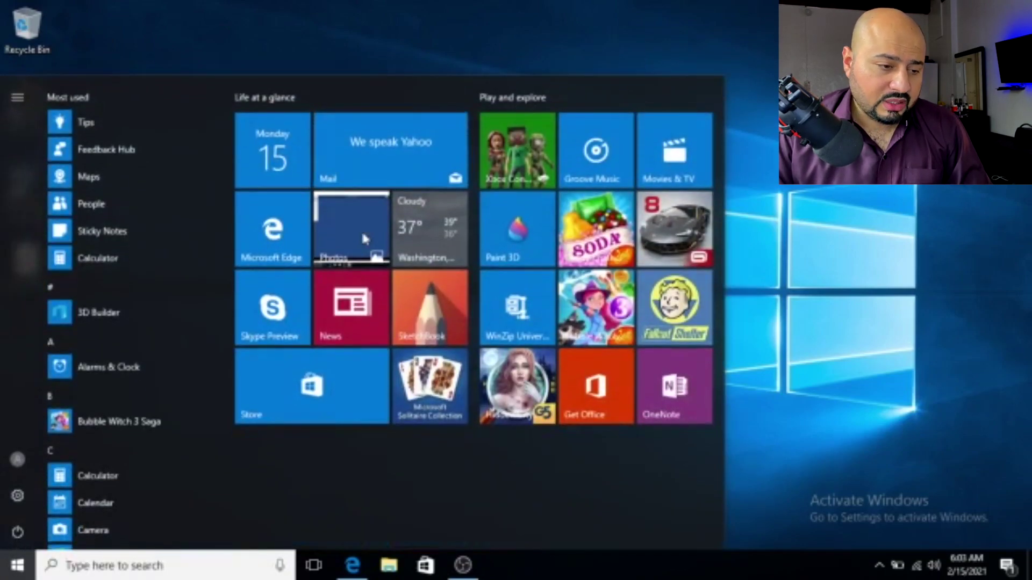
pyautogui.write('restore')
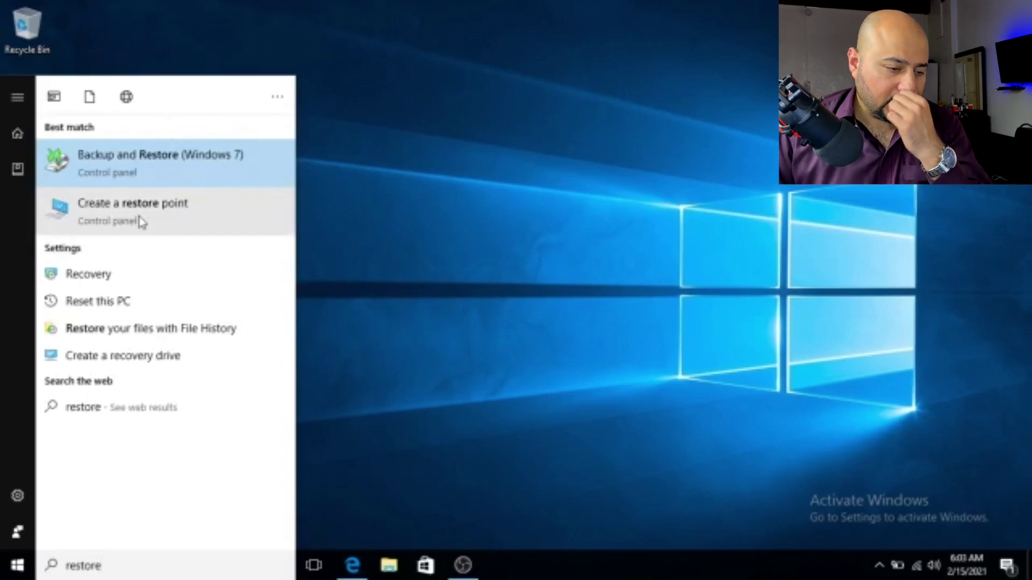
pyautogui.click(141, 221)
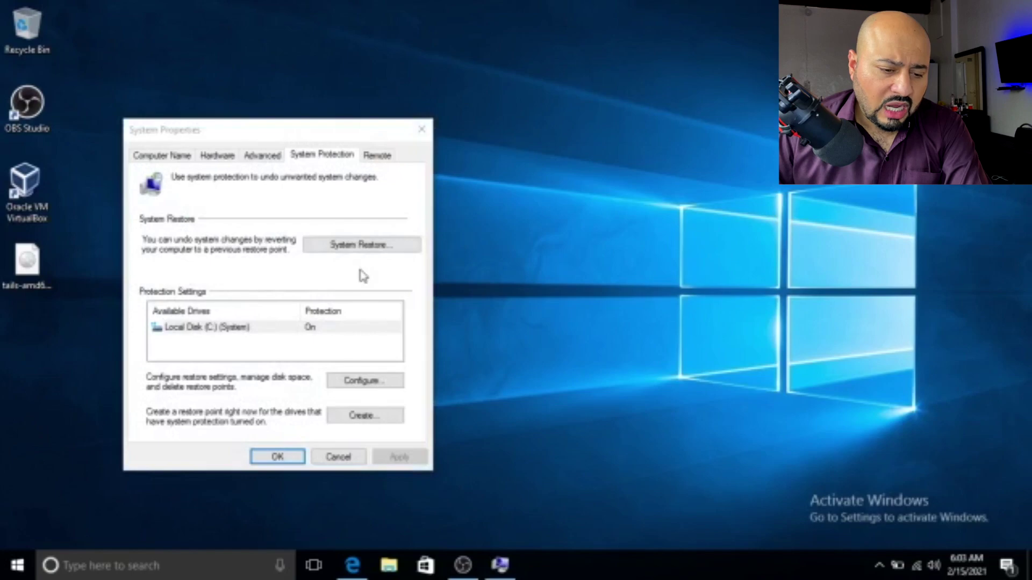
pyautogui.click(363, 382)
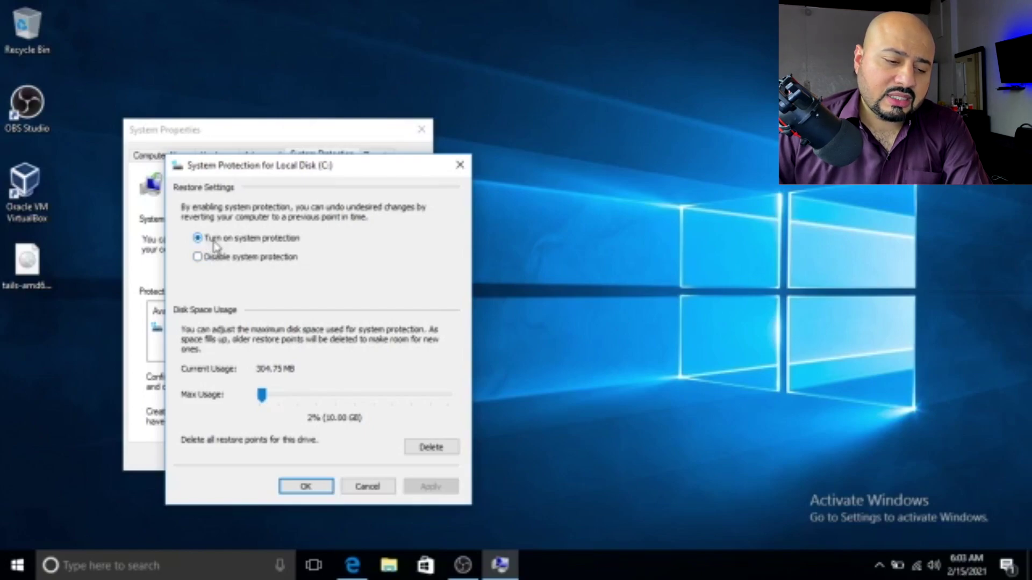
pyautogui.click(322, 487)
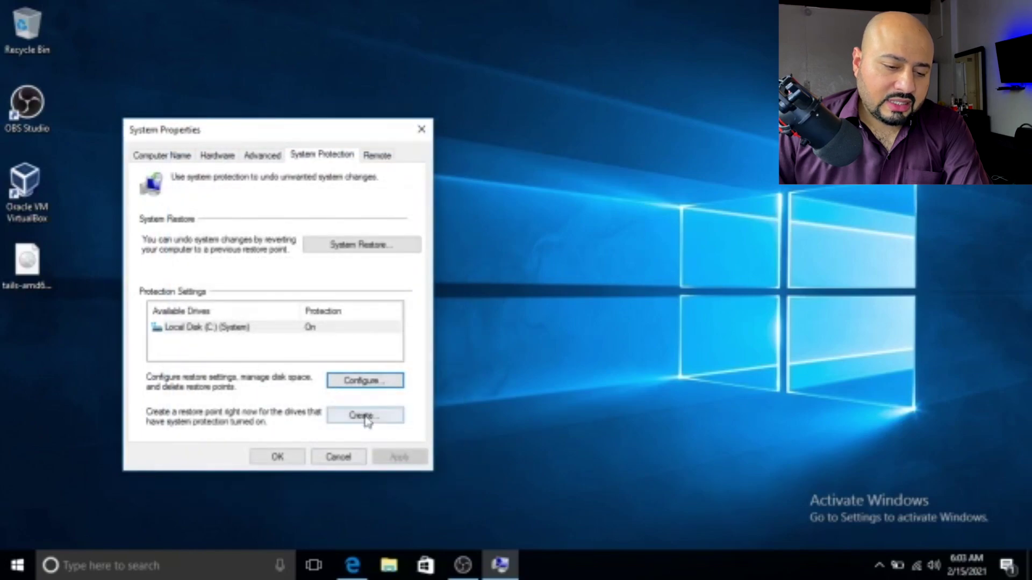
# Create a restore point described as "normal system".
pyautogui.click(364, 415)
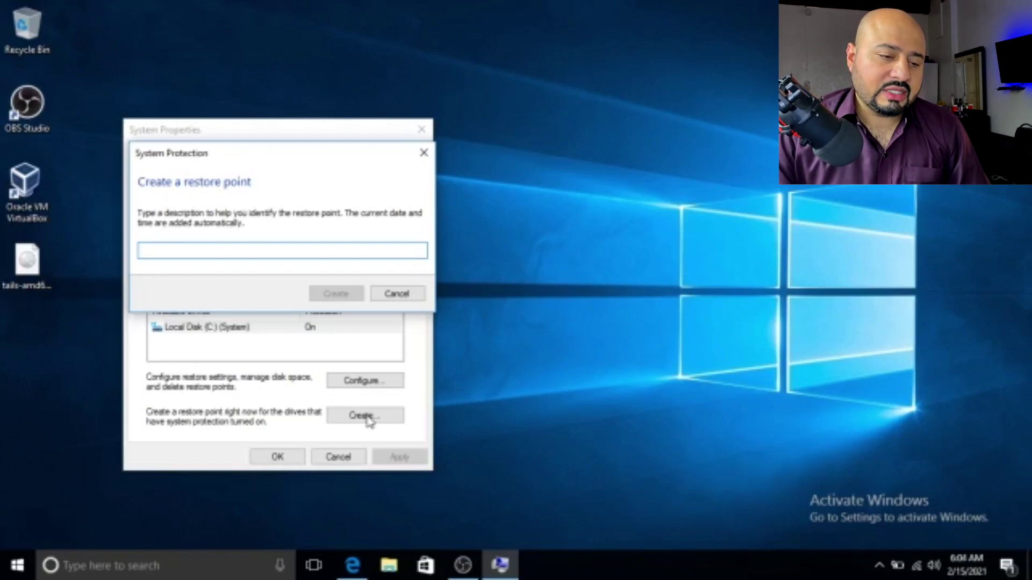
pyautogui.write('normal system')
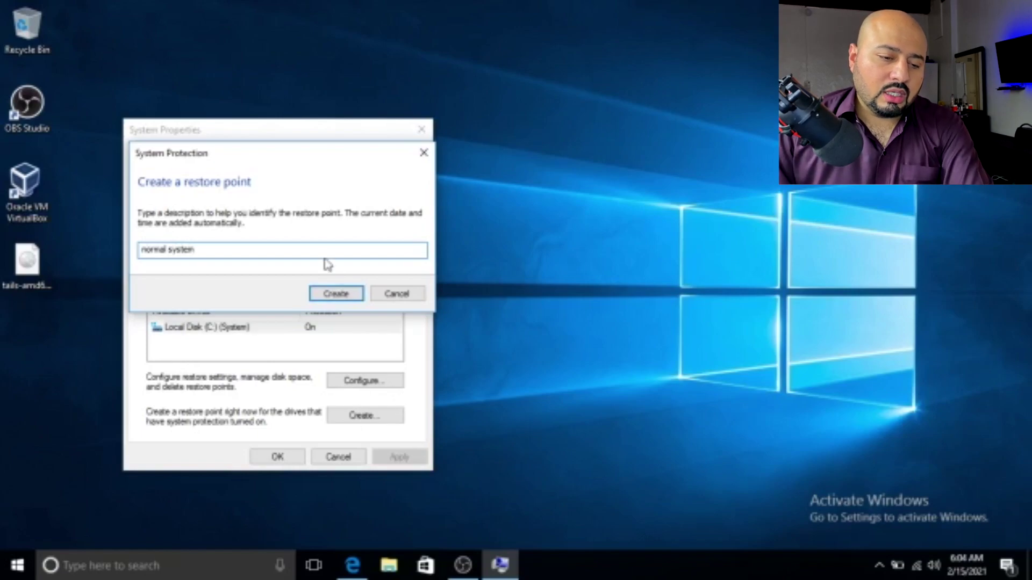
pyautogui.click(335, 293)
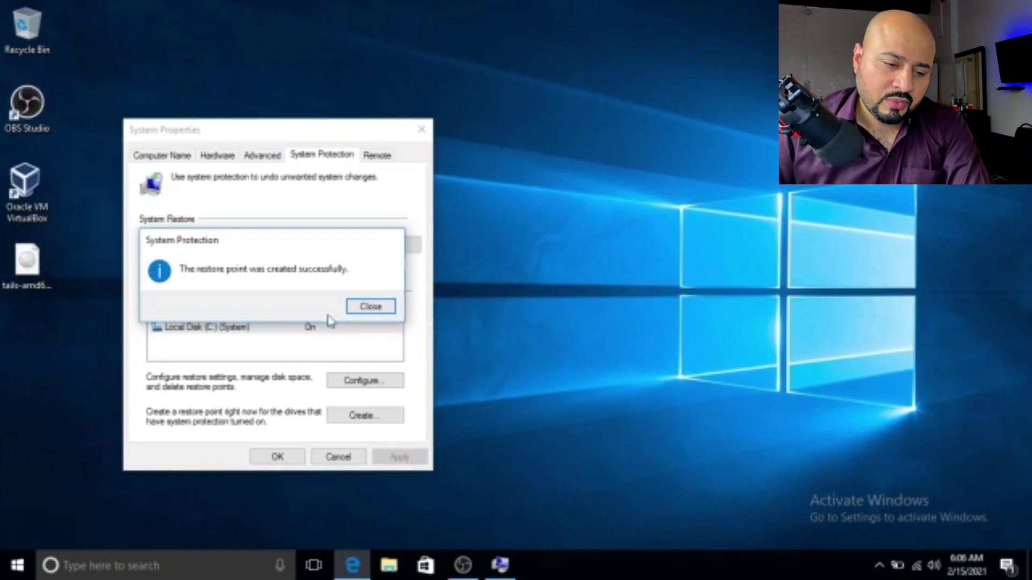
pyautogui.click(364, 309)
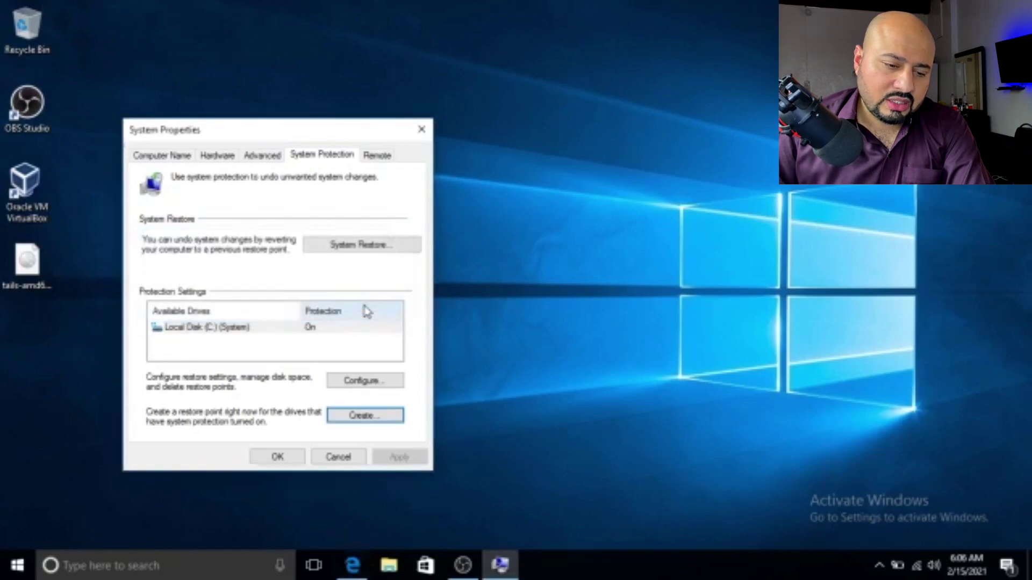
# Open System Restore and select the "normal system" restore point to view how the computer would be reverted.
pyautogui.click(363, 247)
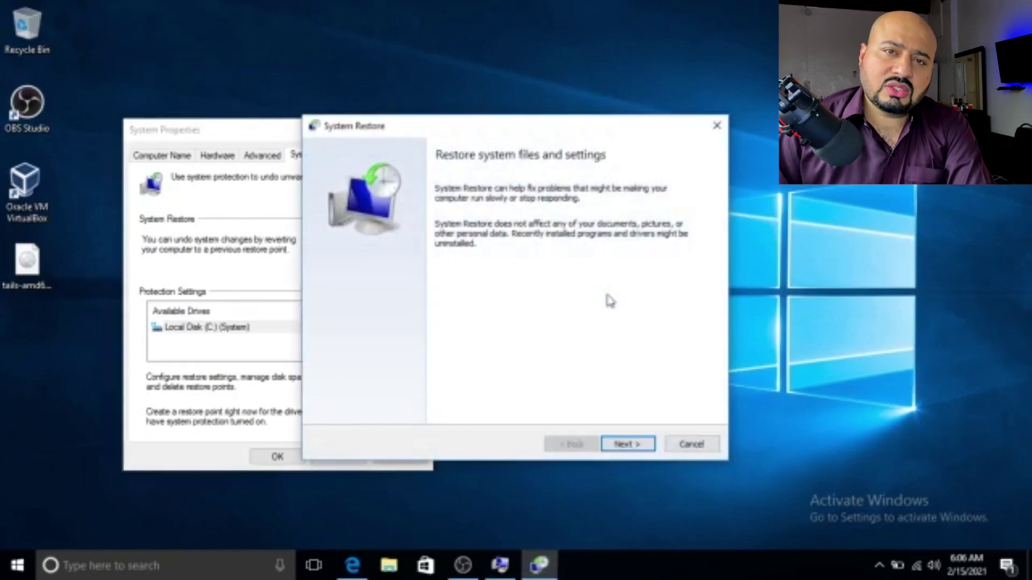
pyautogui.click(628, 443)
pyautogui.click(460, 250)
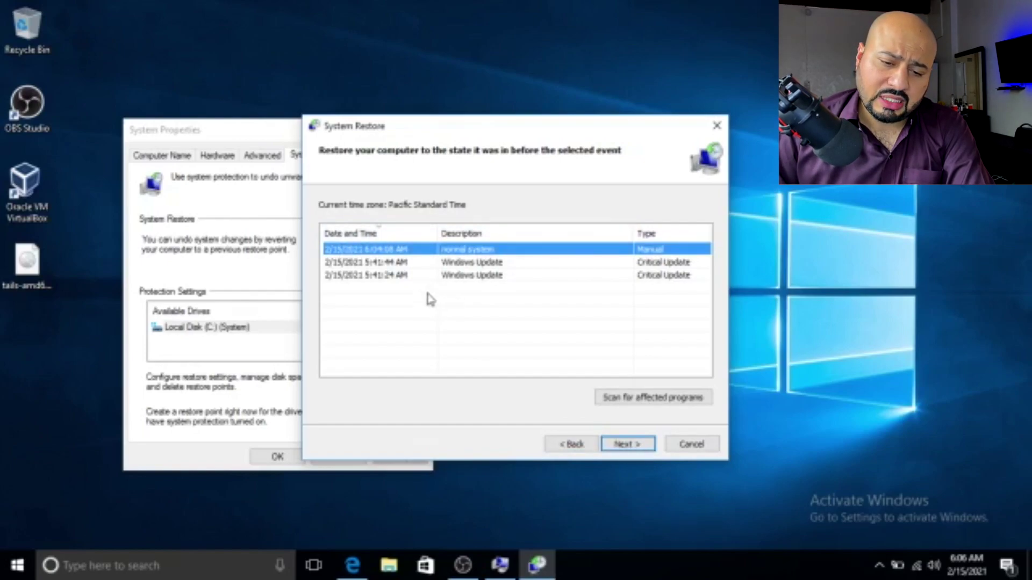
pyautogui.click(626, 444)
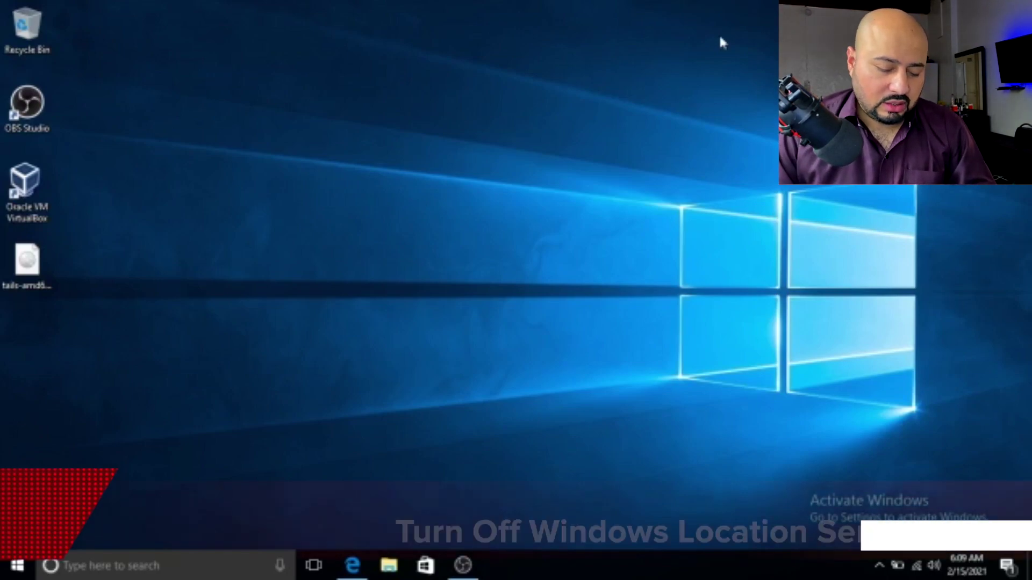
# Find the location privacy settings and turn off location for this device.
pyautogui.press('super+r')
pyautogui.press('Escape')
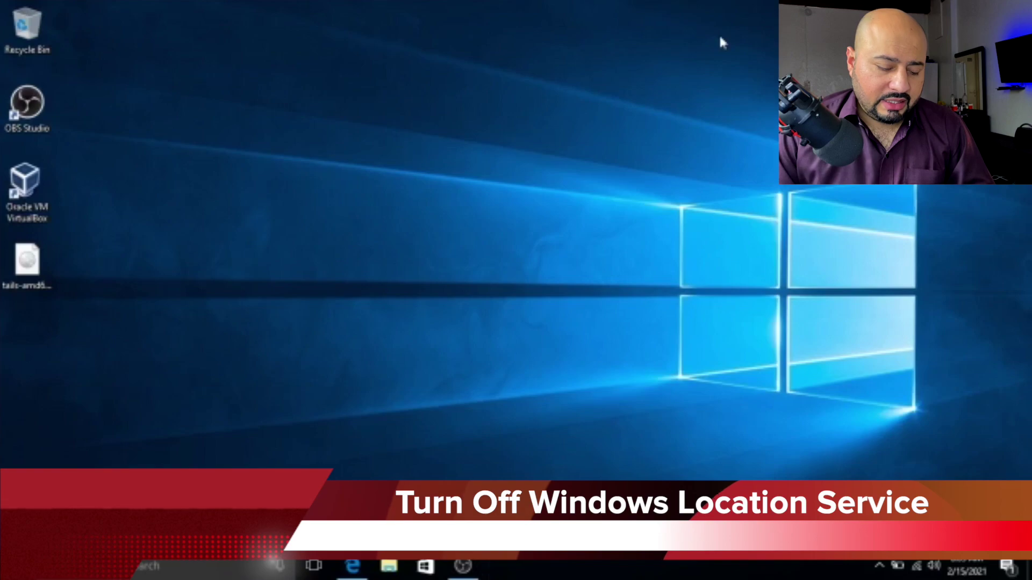
pyautogui.press('super')
pyautogui.write('location')
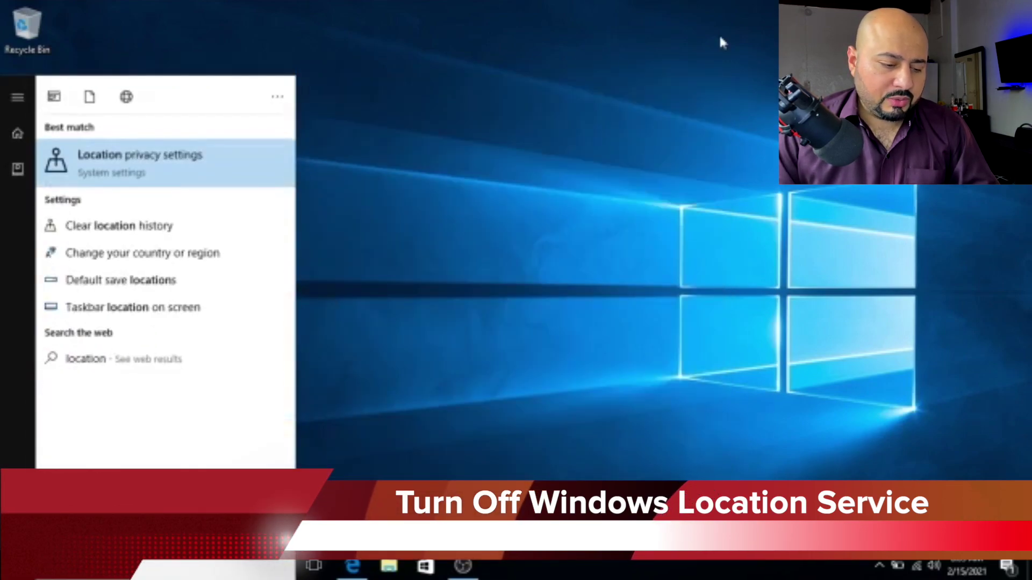
pyautogui.click(115, 158)
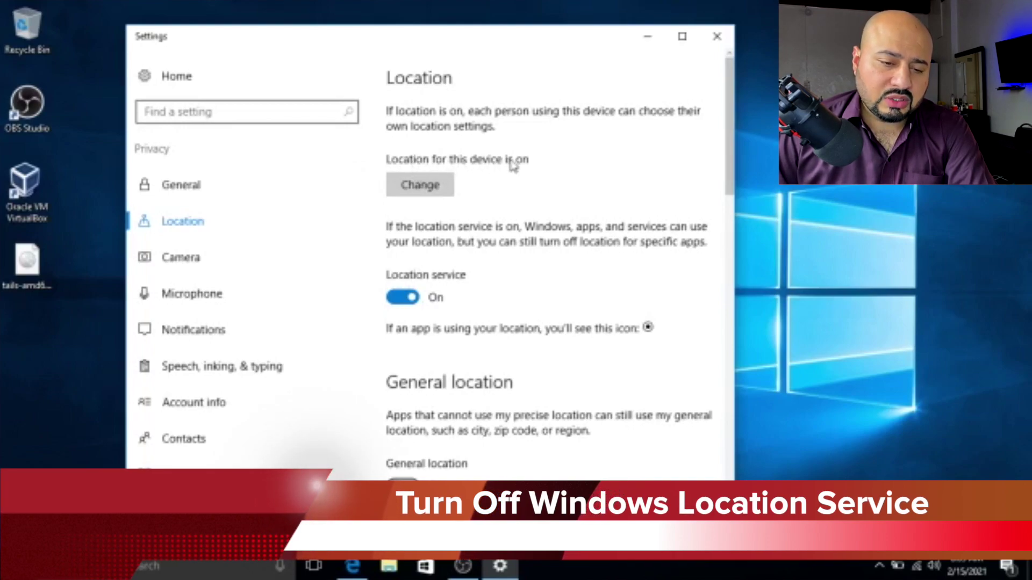
pyautogui.click(417, 187)
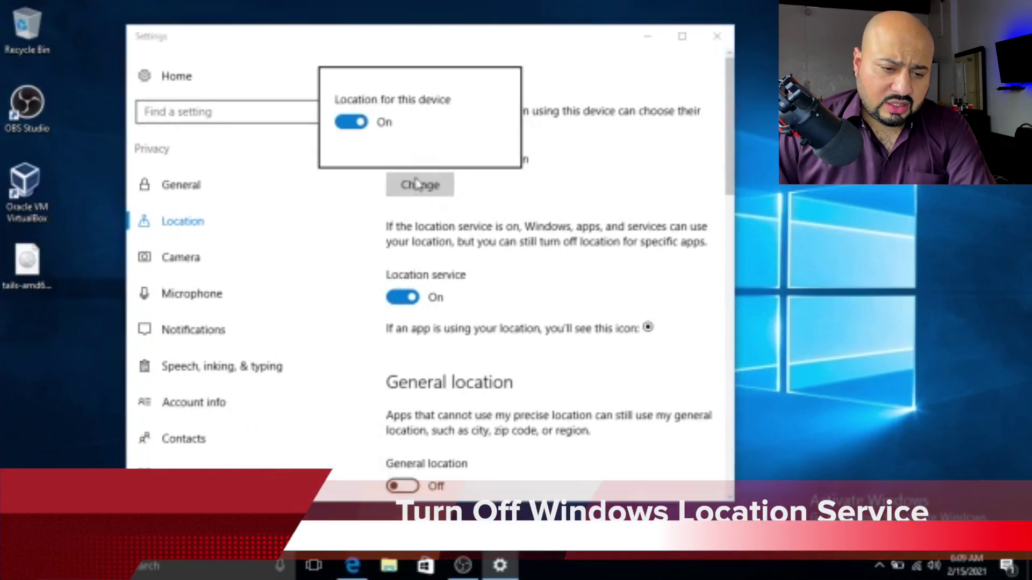
pyautogui.click(349, 122)
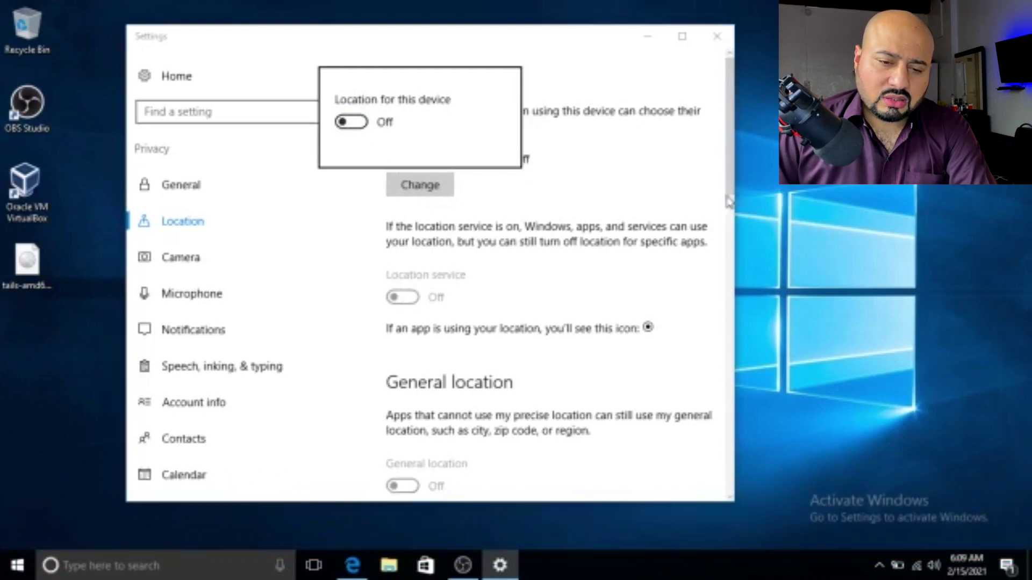
pyautogui.click(641, 150)
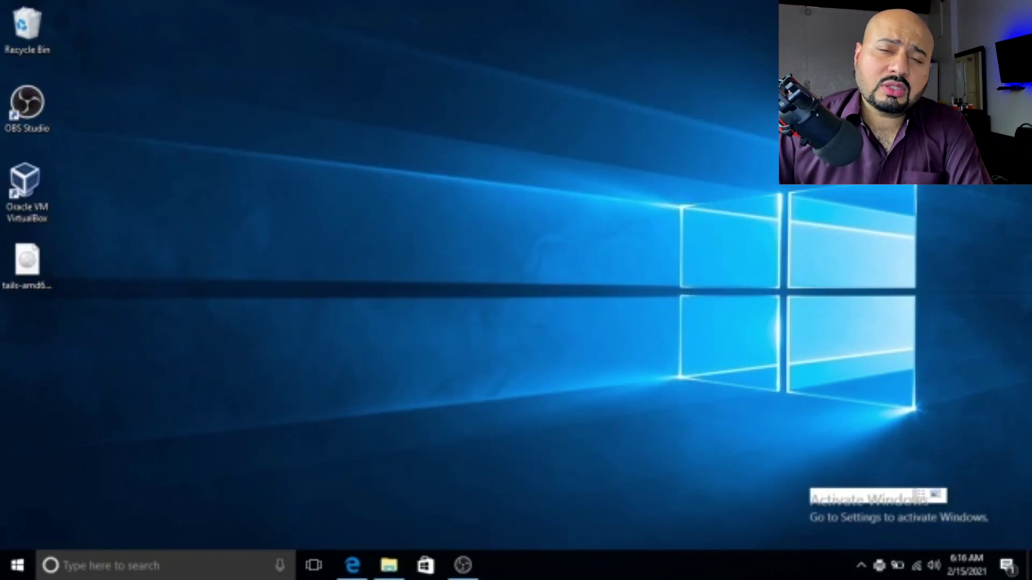
# Open File Explorer and start turning on BitLocker for Local Disk (C:).
pyautogui.click(389, 566)
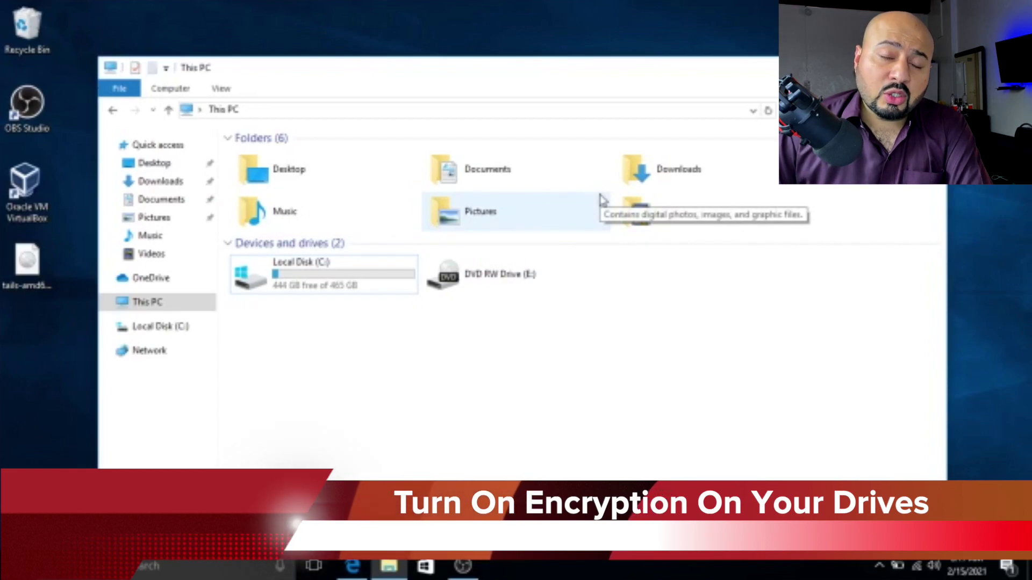
pyautogui.click(321, 279)
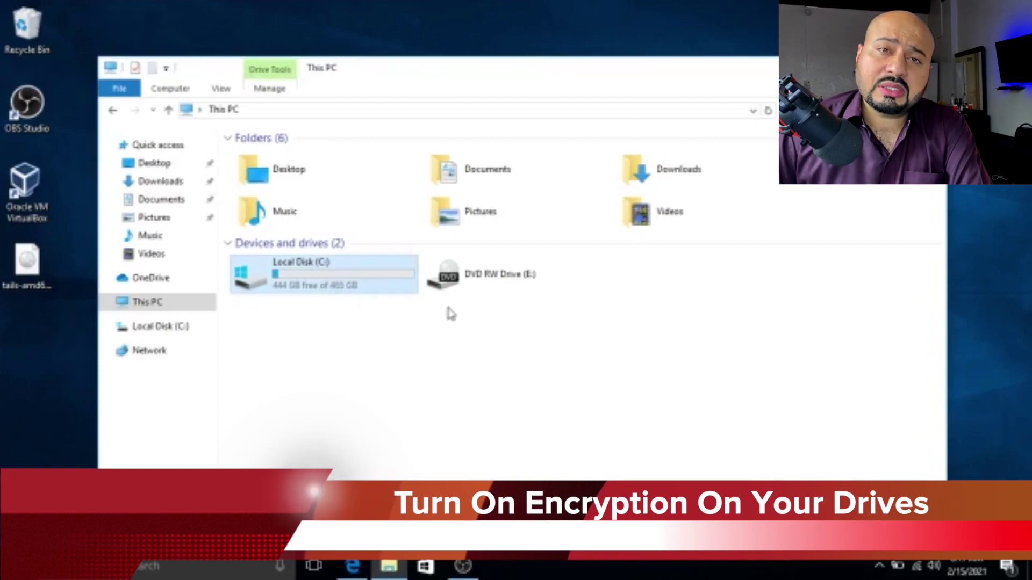
pyautogui.rightClick(384, 282)
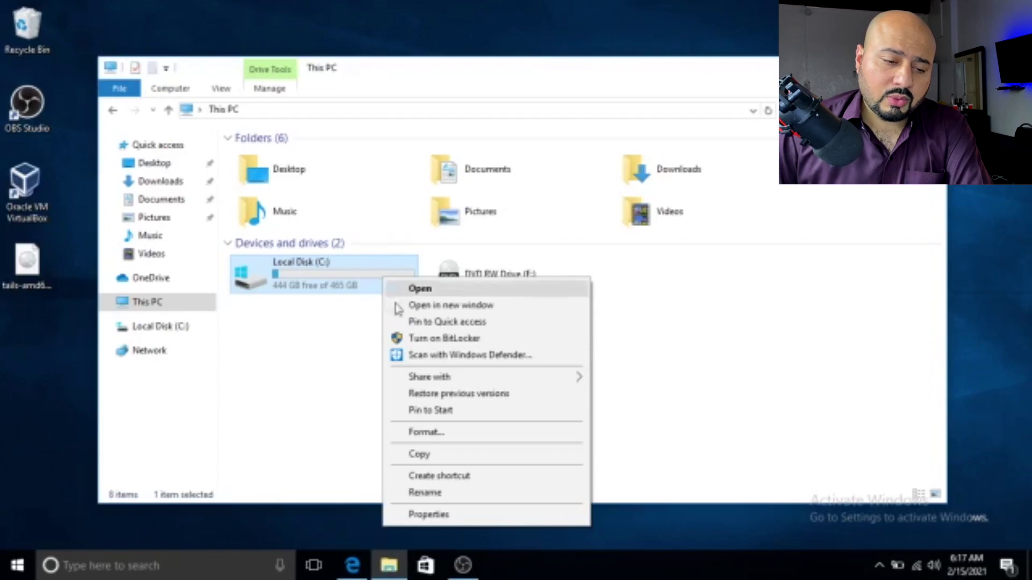
pyautogui.click(456, 344)
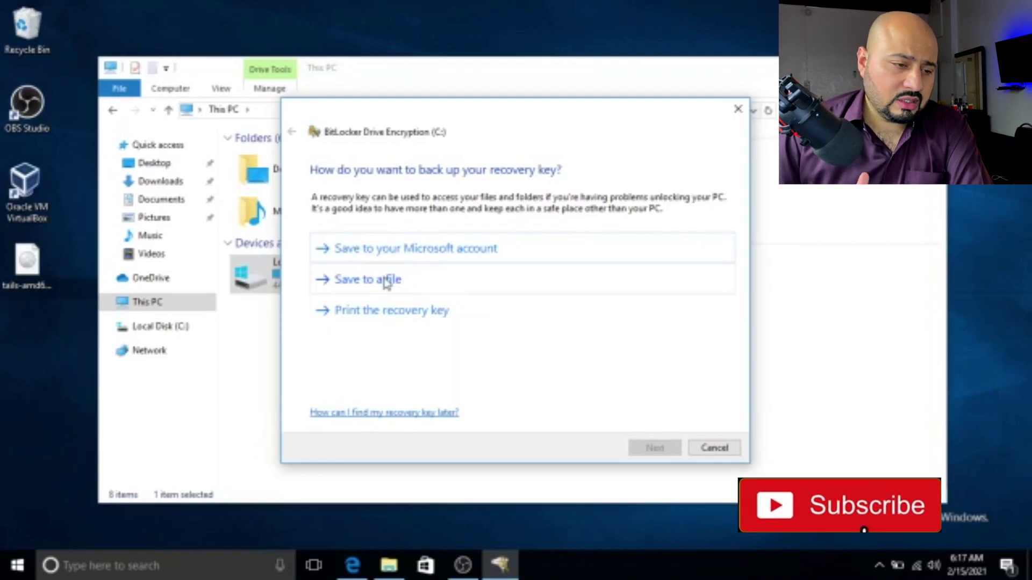
# Back up the BitLocker recovery key with Microsoft Print to PDF, saving it on the Desktop as key.
pyautogui.click(428, 315)
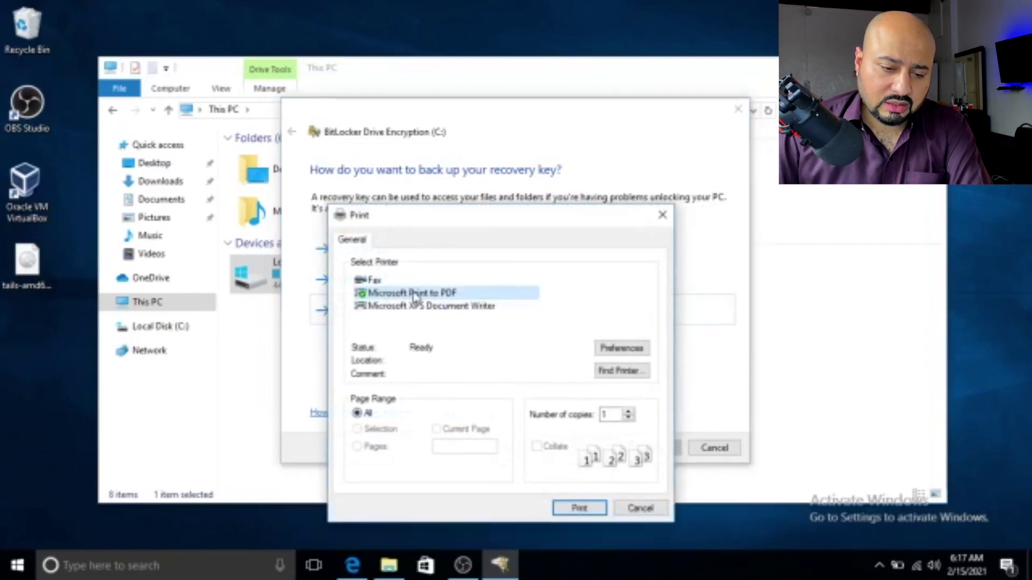
pyautogui.click(414, 295)
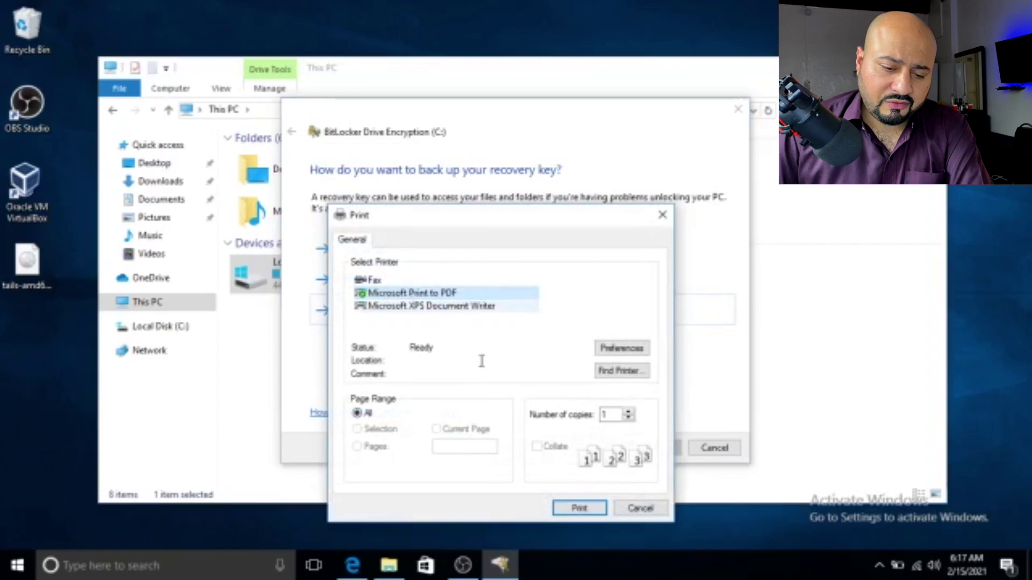
pyautogui.click(587, 509)
pyautogui.click(587, 510)
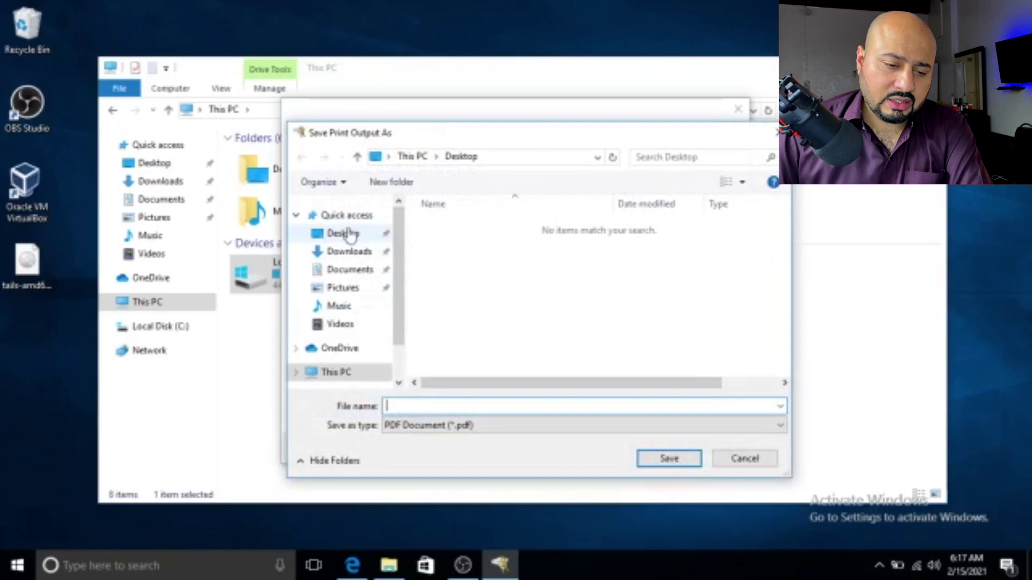
pyautogui.click(350, 235)
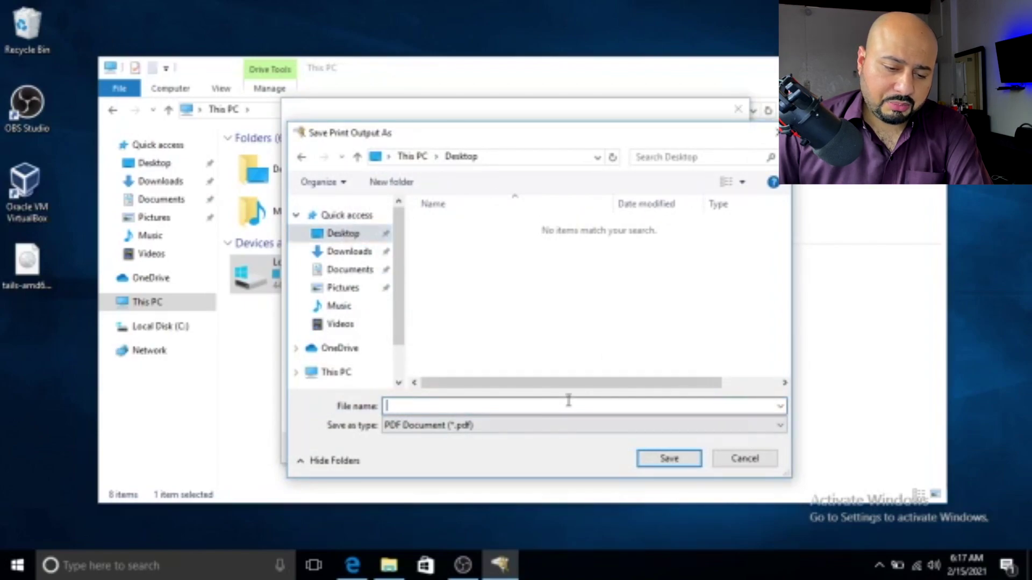
pyautogui.write('key')
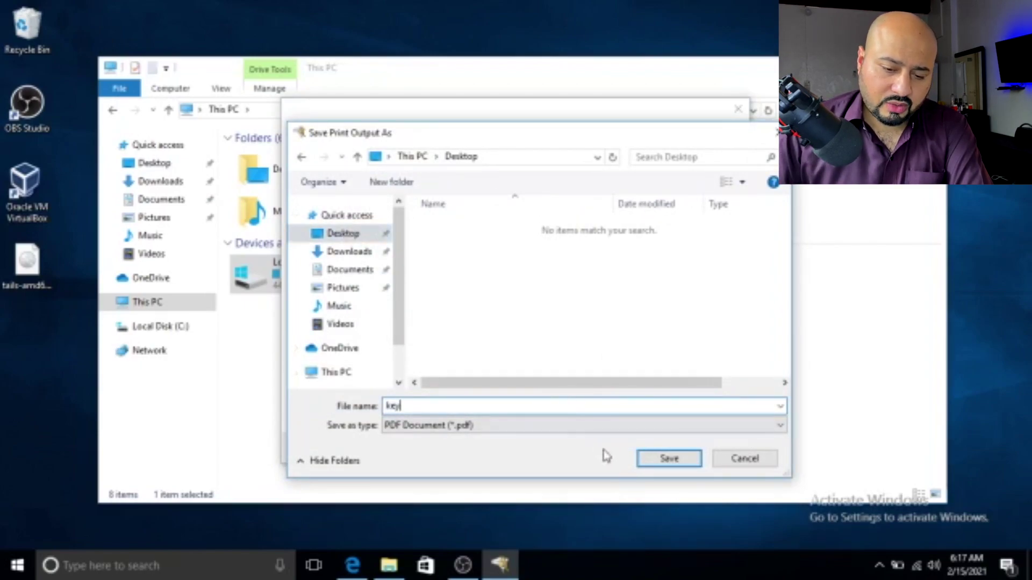
pyautogui.click(665, 458)
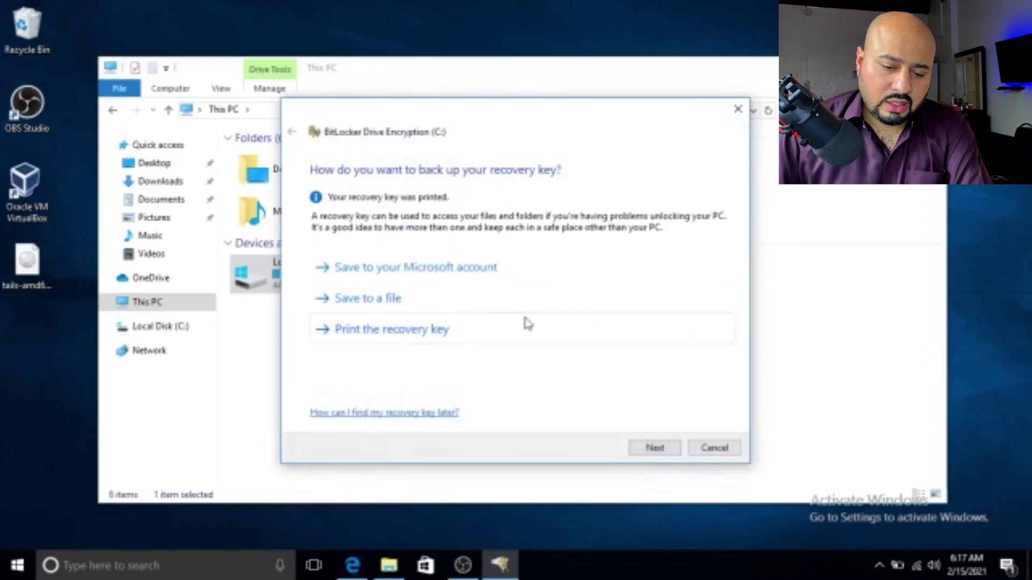
# Continue the BitLocker setup with used disk space only and the new encryption mode.
pyautogui.click(671, 449)
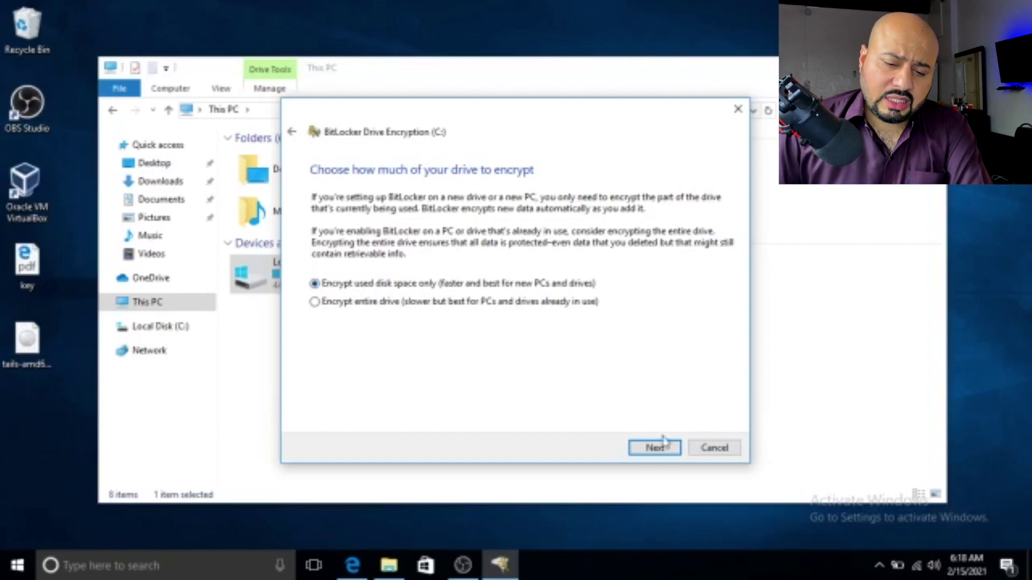
pyautogui.click(661, 453)
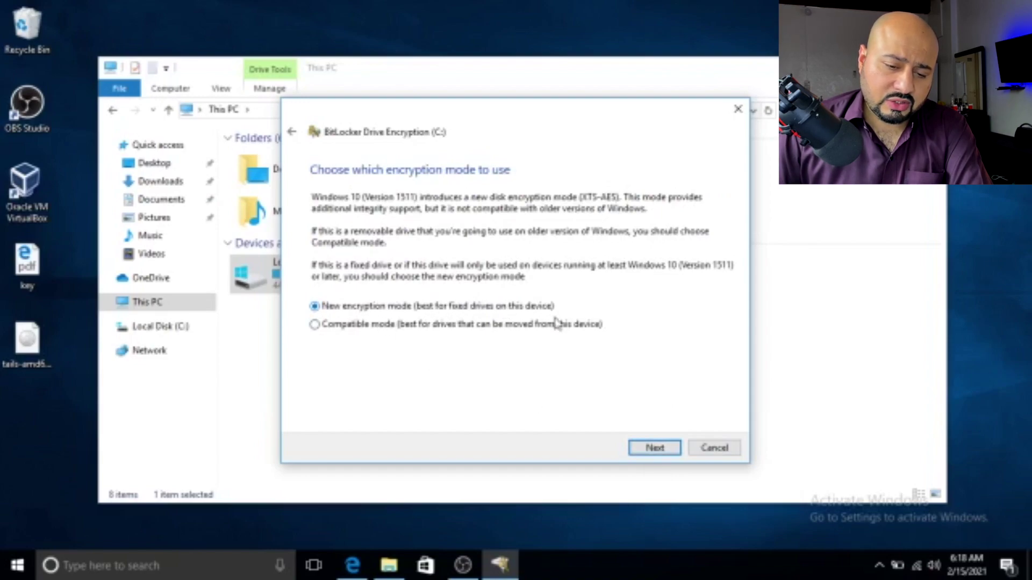
pyautogui.click(662, 453)
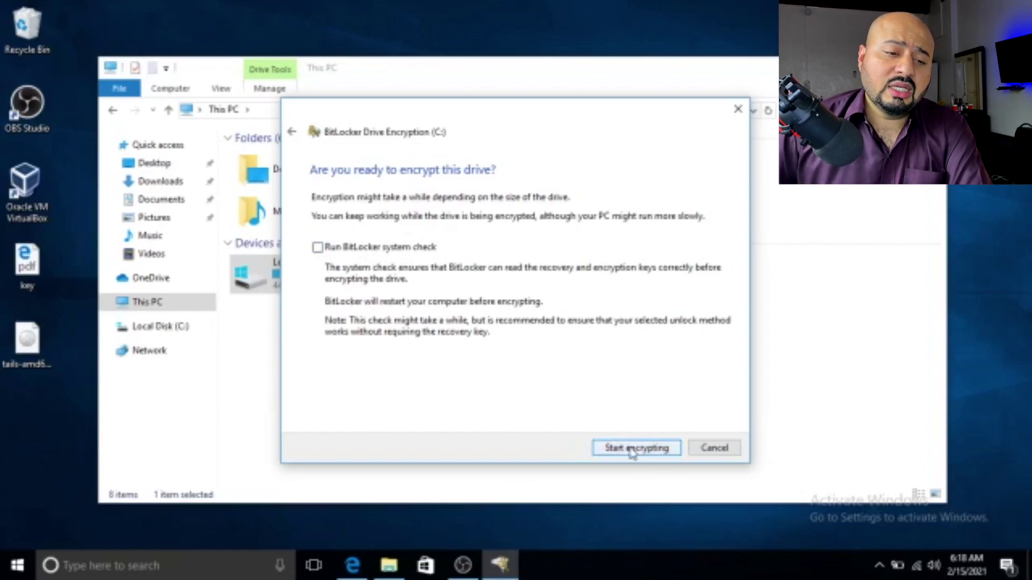
# Cancel the BitLocker setup without encrypting the drive and close the File Explorer window.
pyautogui.click(725, 449)
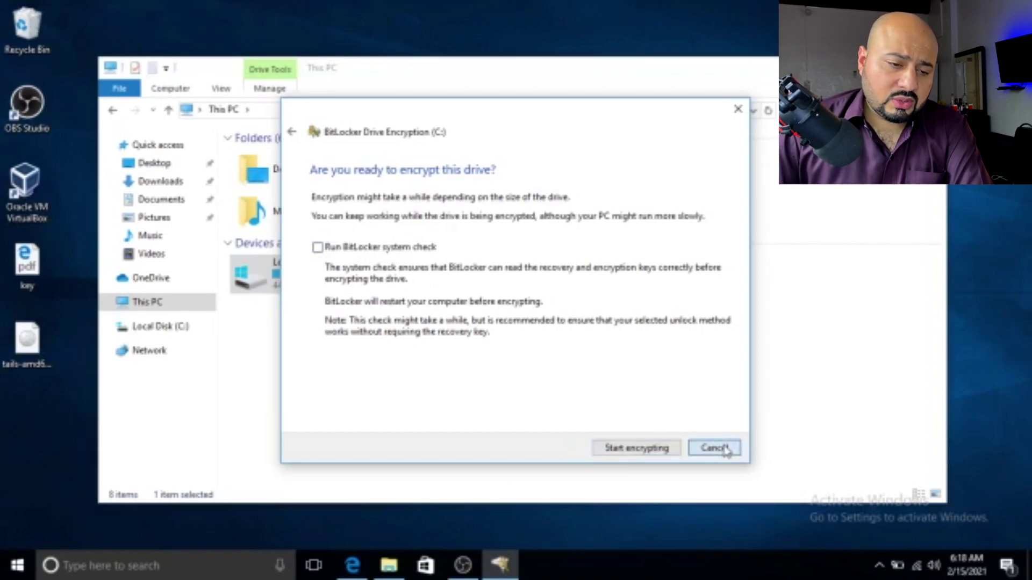
pyautogui.click(567, 292)
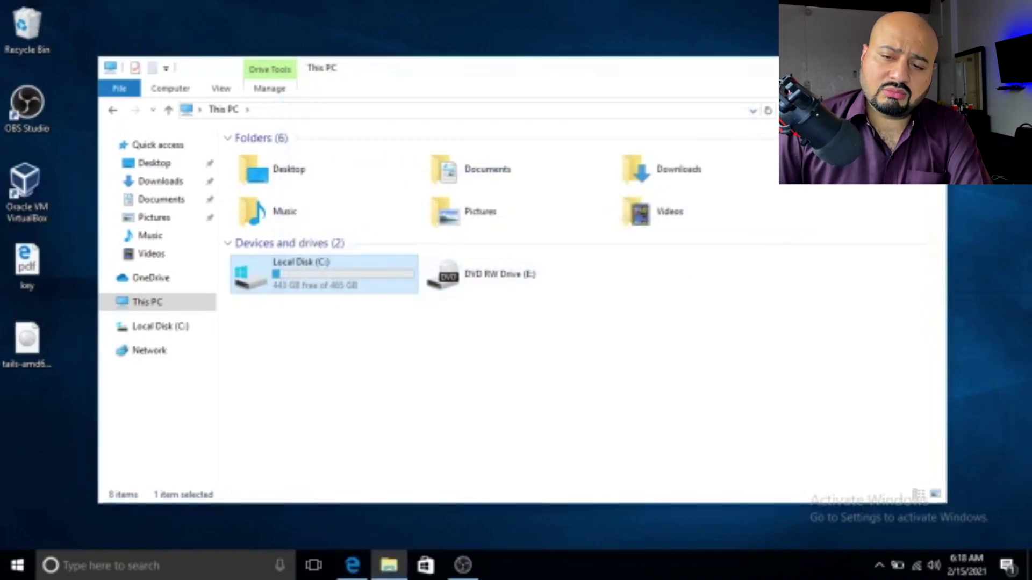
pyautogui.hotkey('alt', 'F4')
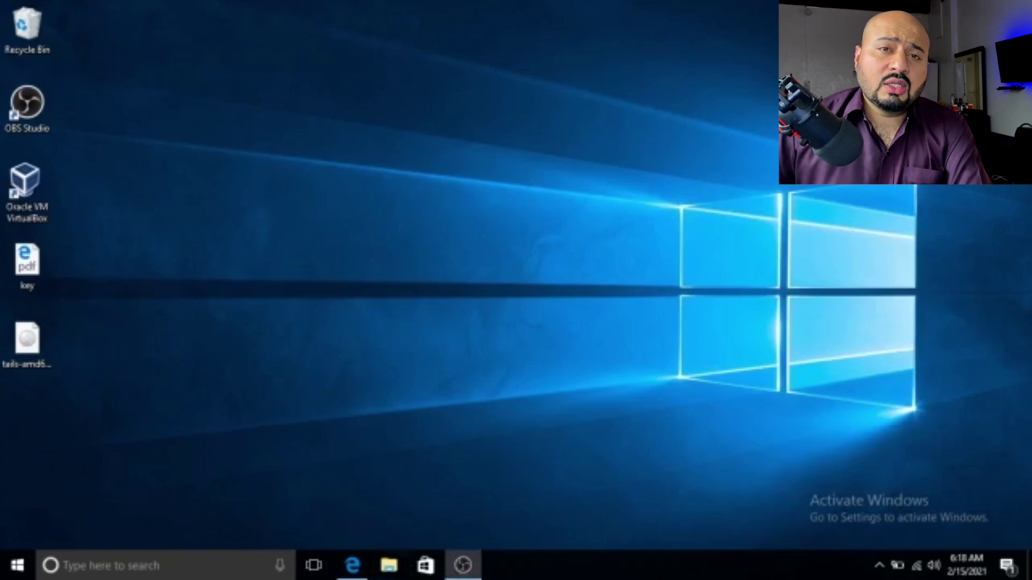